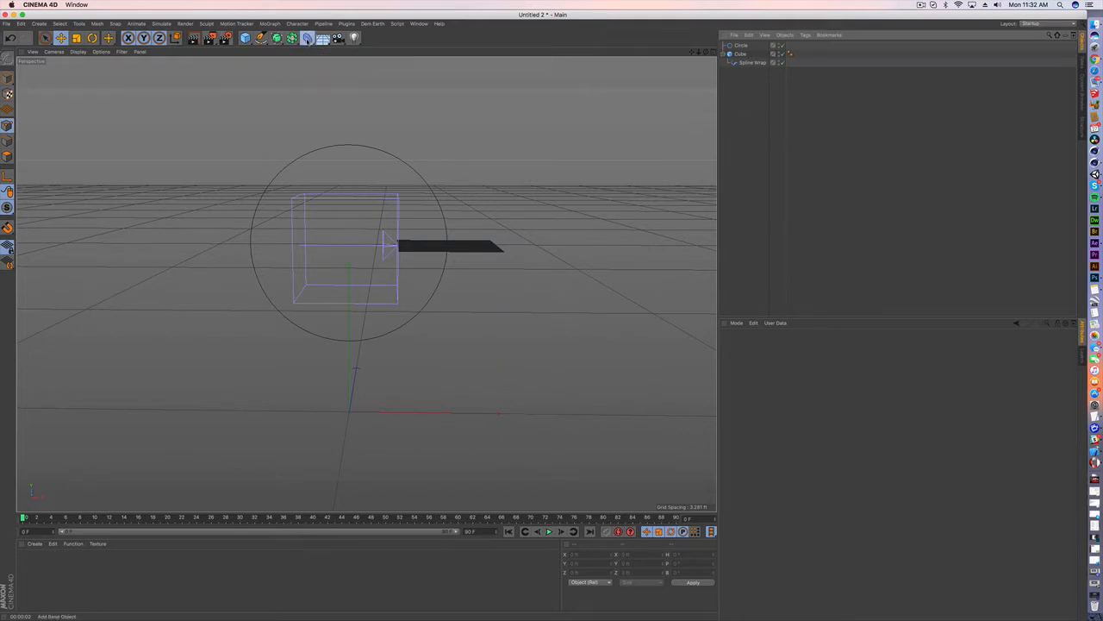
Step: Preview the old ring animation, then delete every object to clear the scene
left_click(307, 39)
left_click(549, 531)
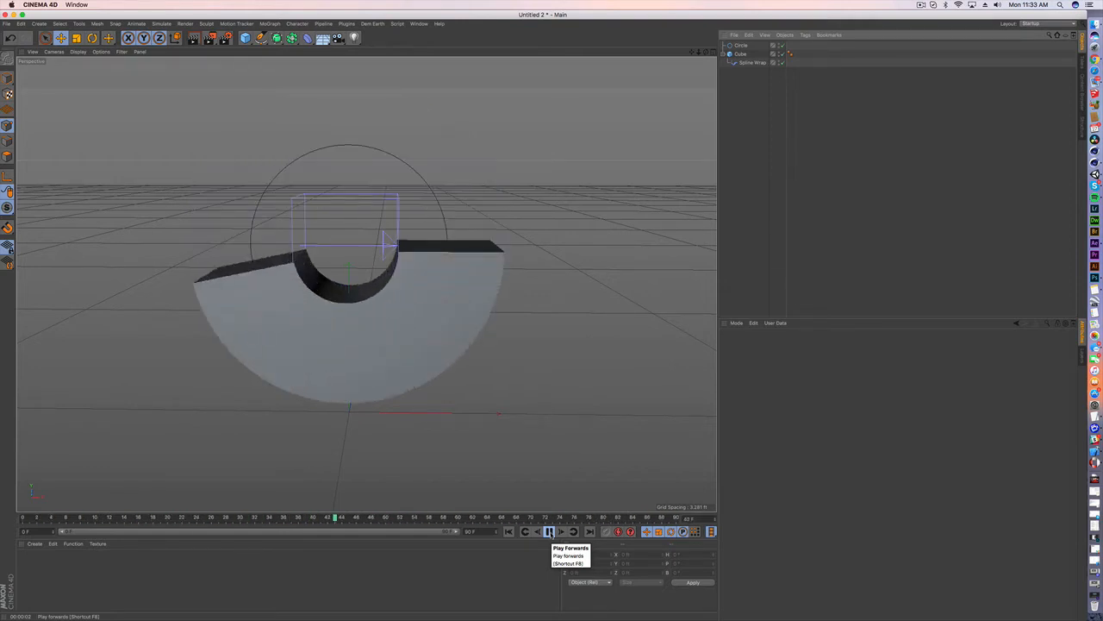
left_click(548, 532)
left_click(508, 531)
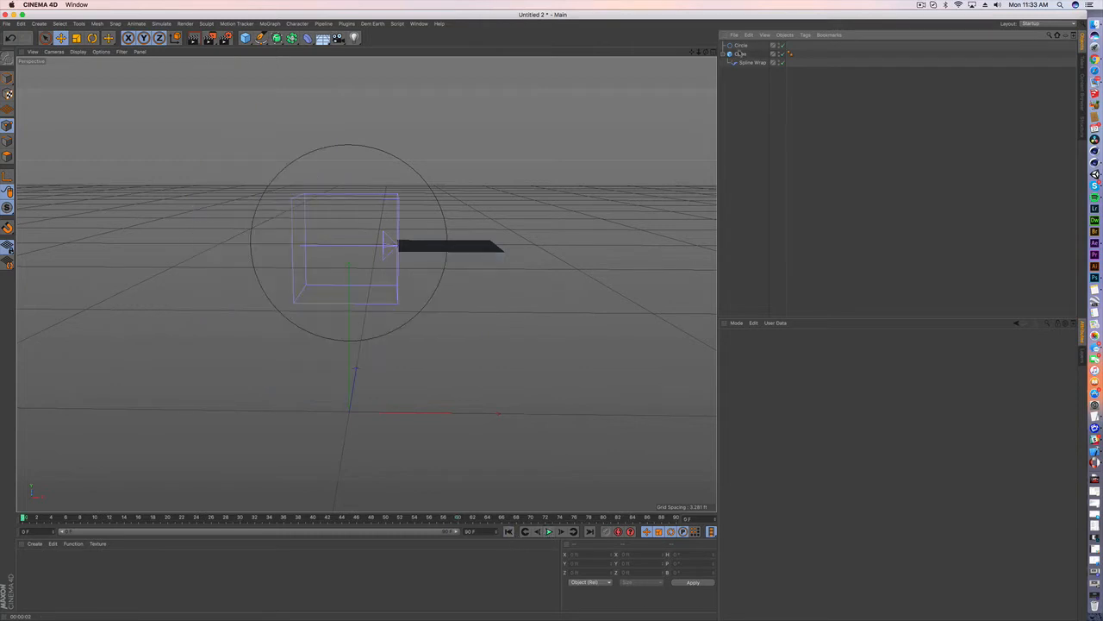
left_click(740, 45)
key("Delete")
key("ctrl+a")
key("Delete")
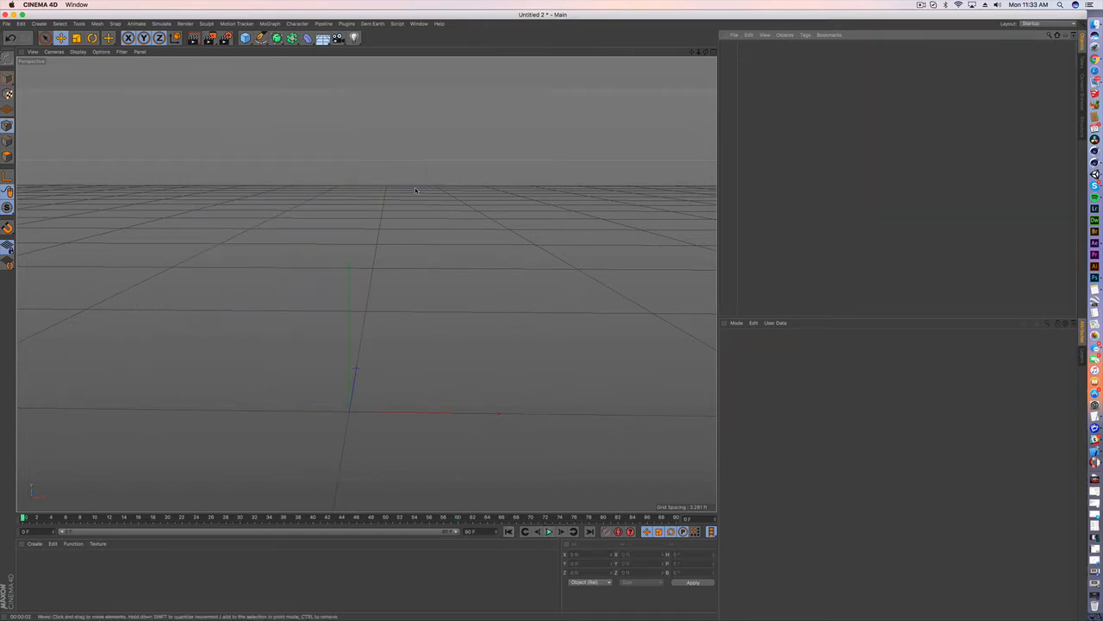
Step: Add a Cube, raise it, and place a Spline Wrap deformer under it as its child
left_click(245, 37)
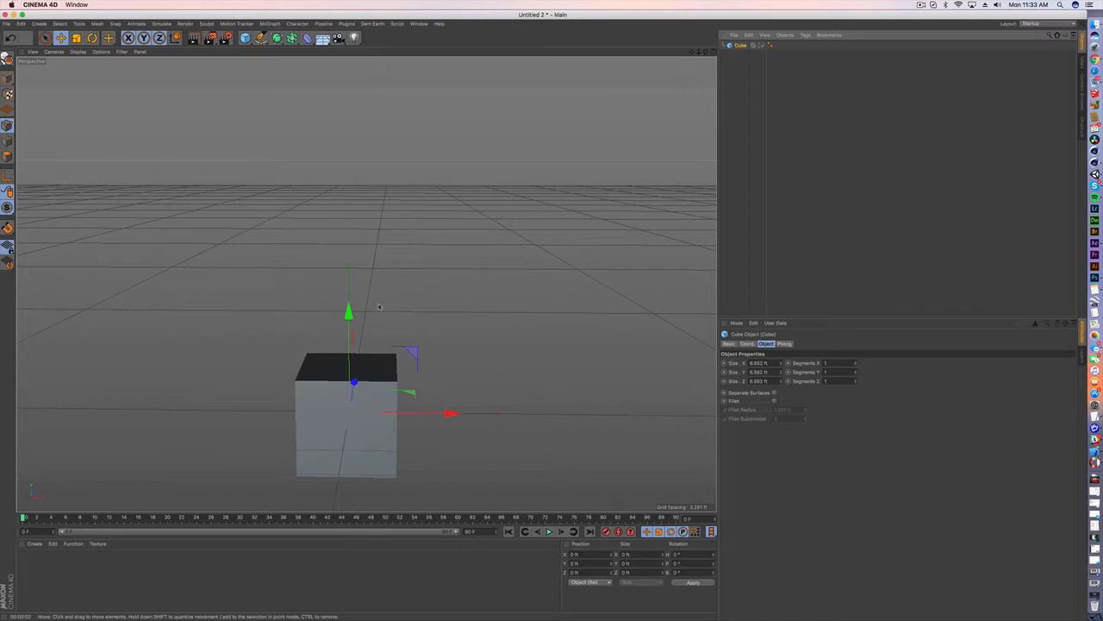
left_click_drag(349, 303, 348, 261)
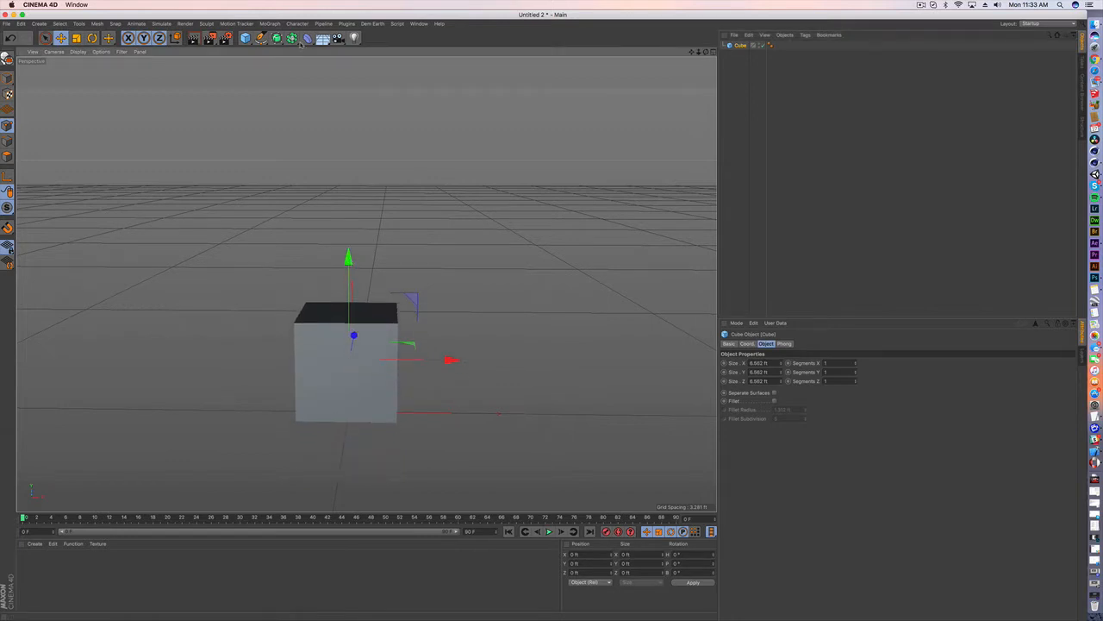
left_click(308, 38)
left_click(407, 127)
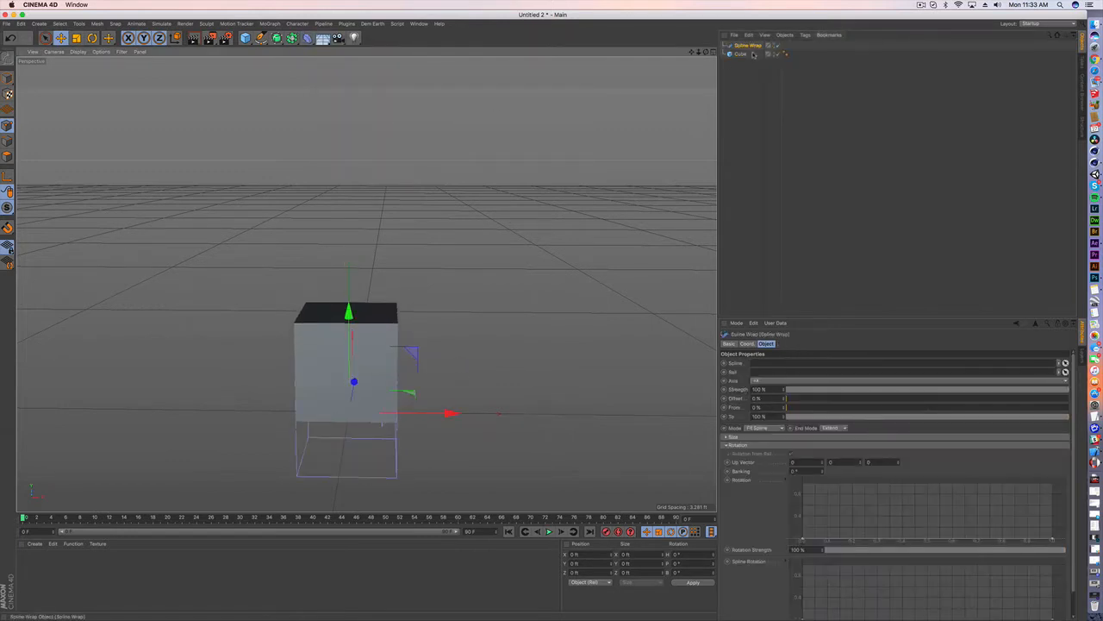
left_click_drag(745, 56, 741, 55)
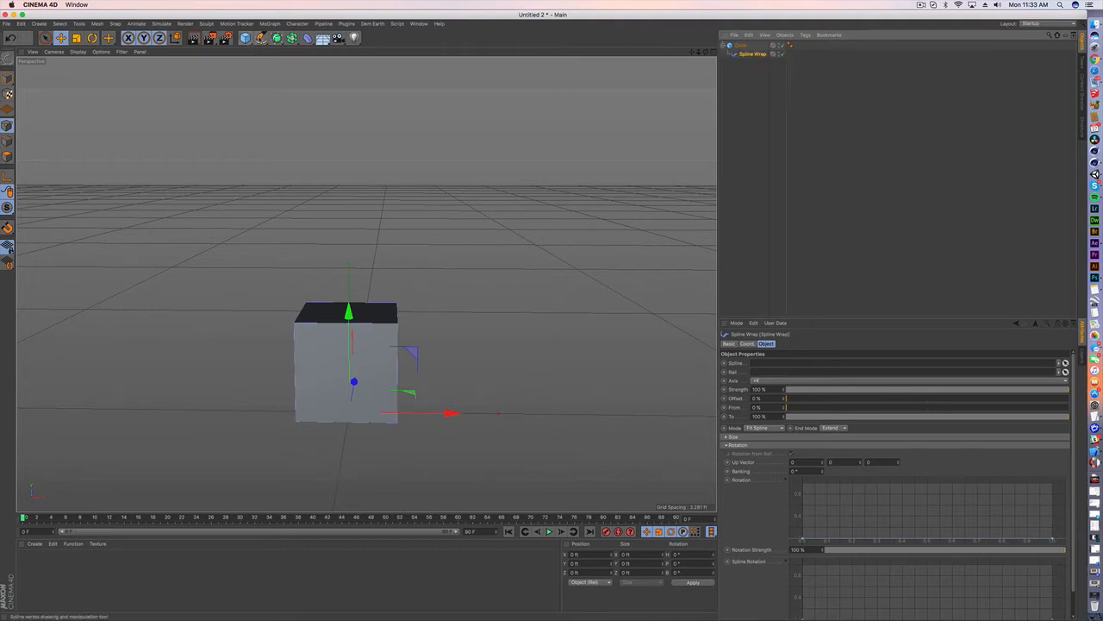
Step: Add a Circle spline, raise it, and assign it as the Spline Wrap's path
left_click(261, 38)
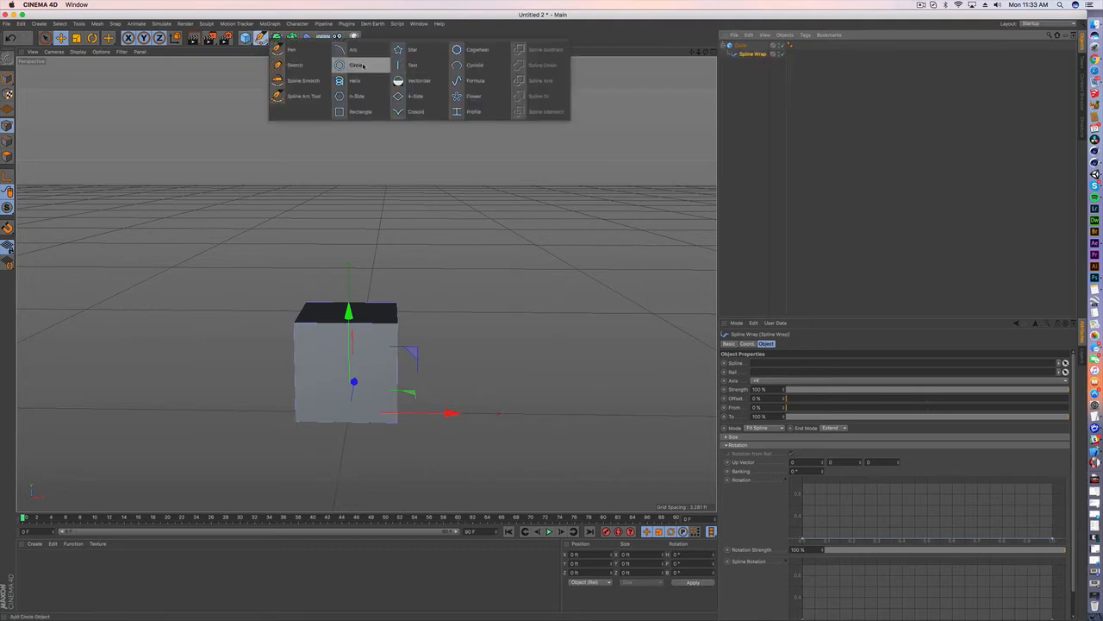
left_click(363, 67)
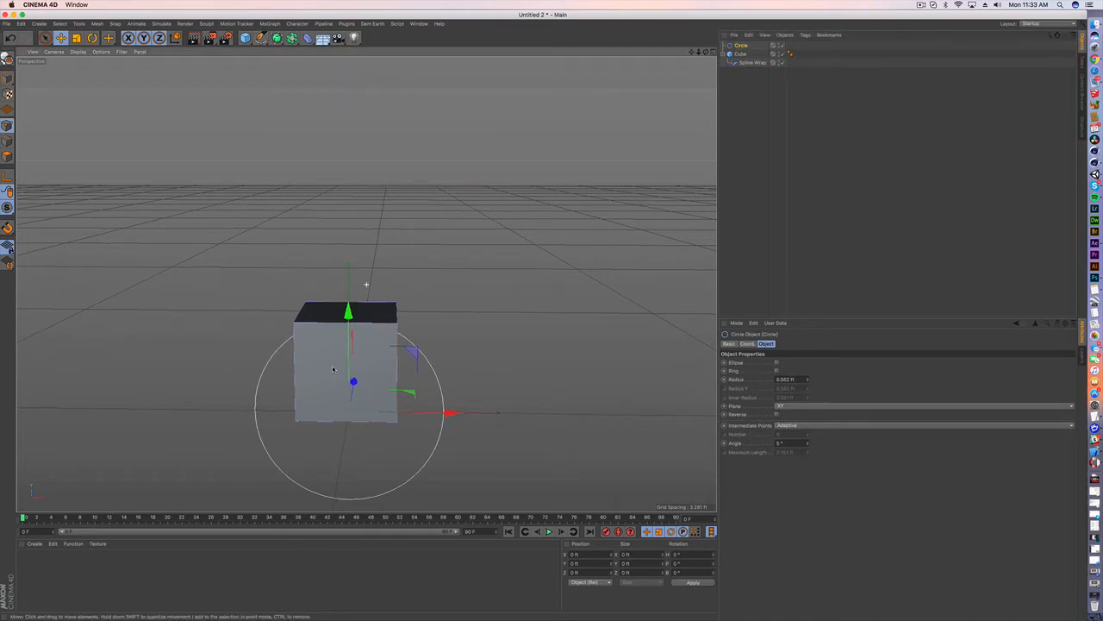
left_click_drag(369, 283, 369, 331, "alt")
left_click_drag(375, 290, 375, 250)
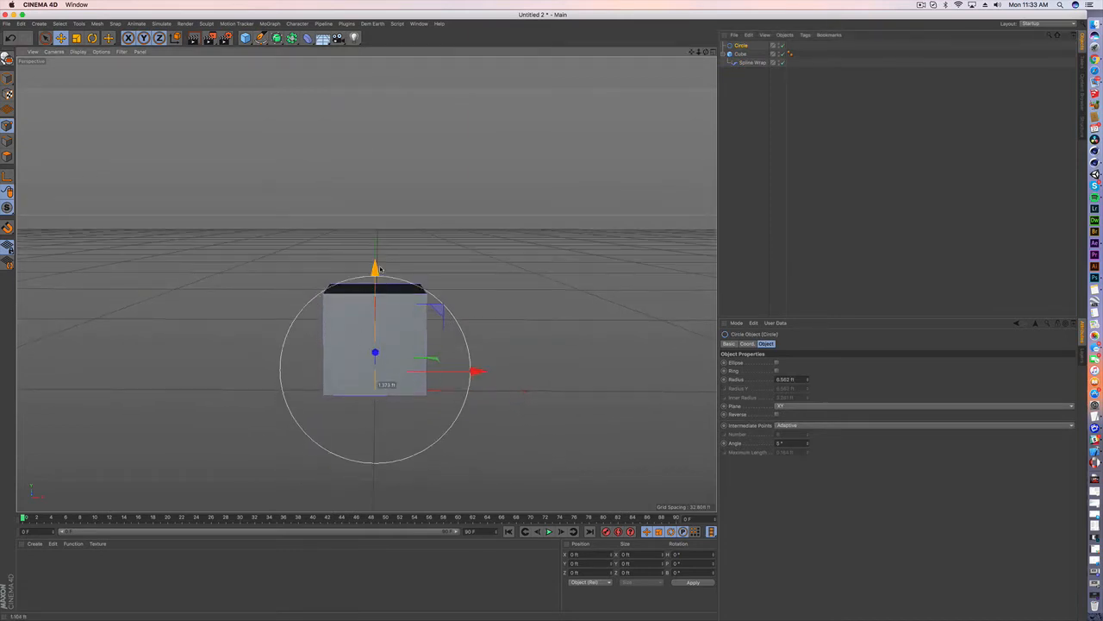
left_click(750, 63)
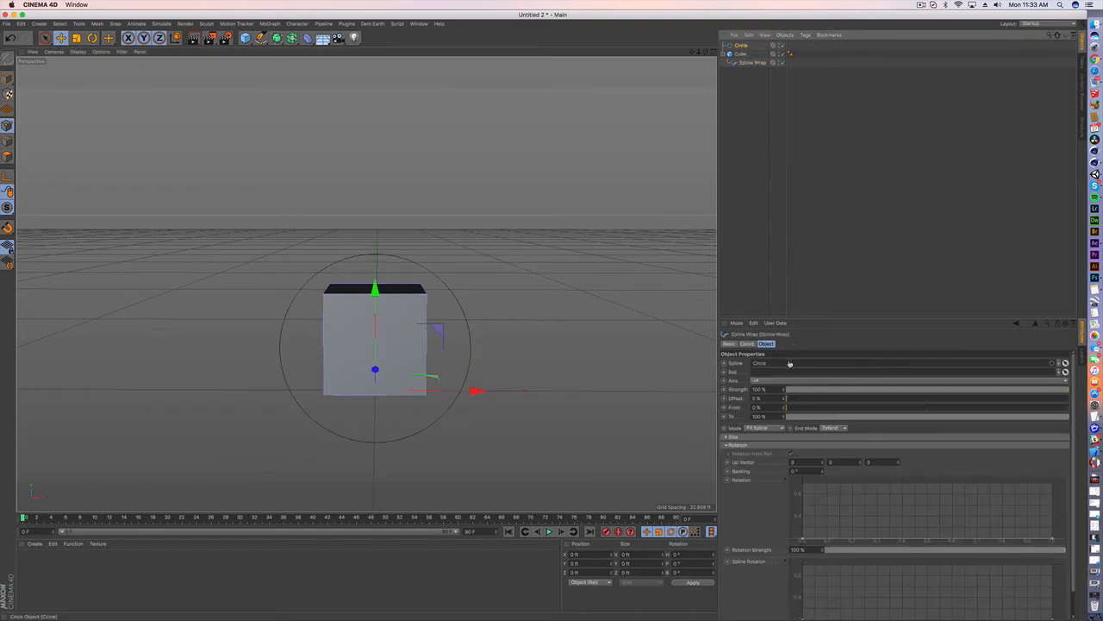
left_click_drag(789, 363, 788, 364)
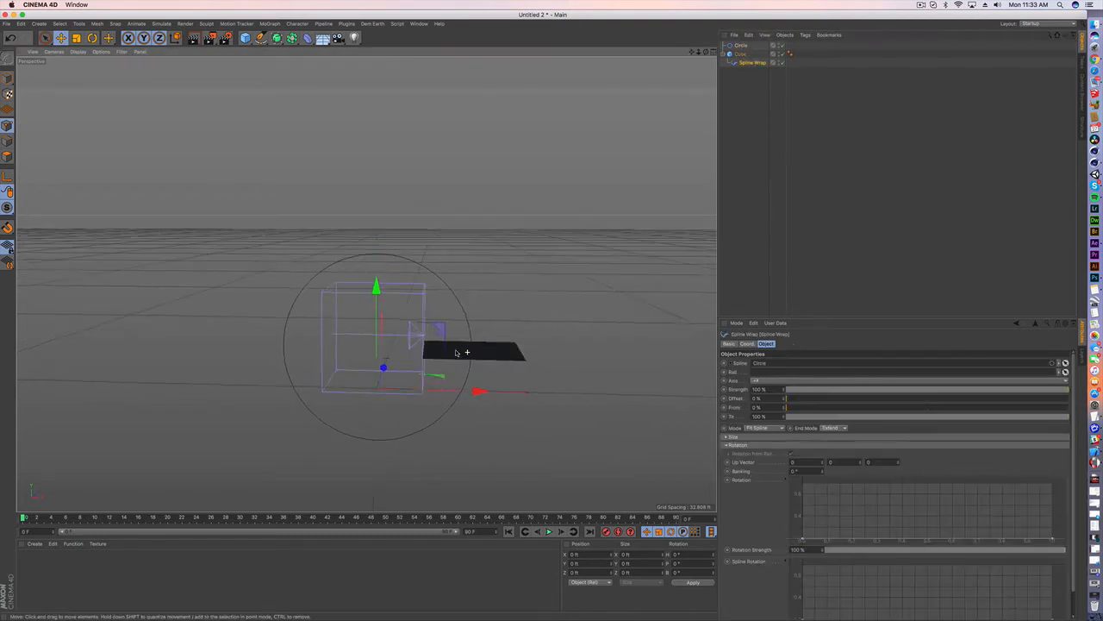
left_click_drag(466, 354, 517, 362, "alt")
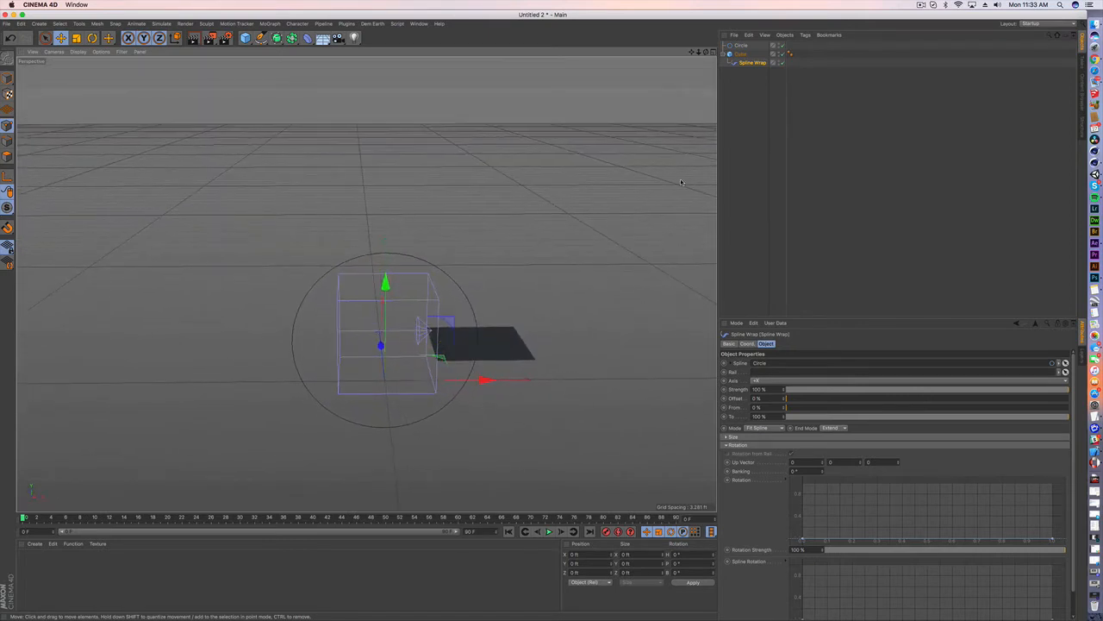
Step: Raise the cube's Segments X step by step until the wrapped ring looks smooth and closed
left_click(740, 54)
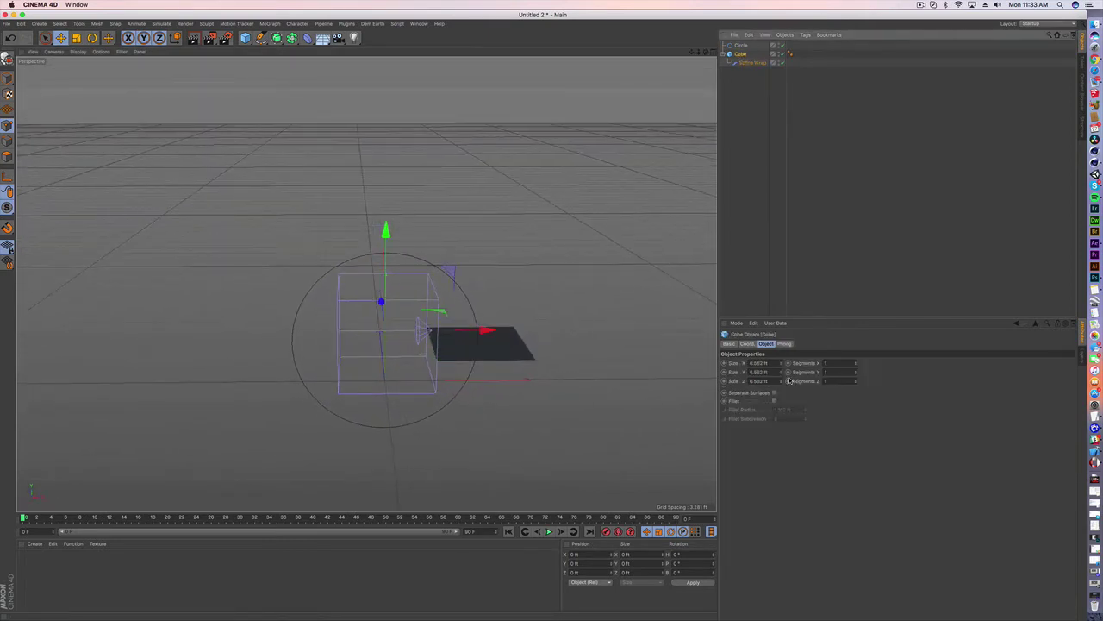
left_click(855, 361)
left_click(855, 362)
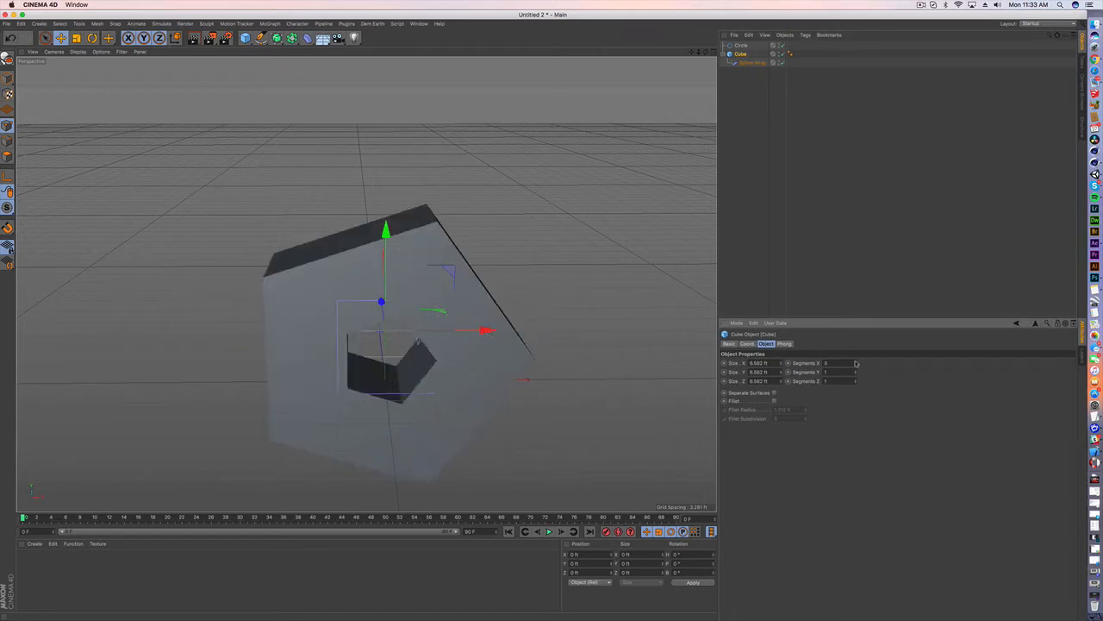
left_click(855, 362)
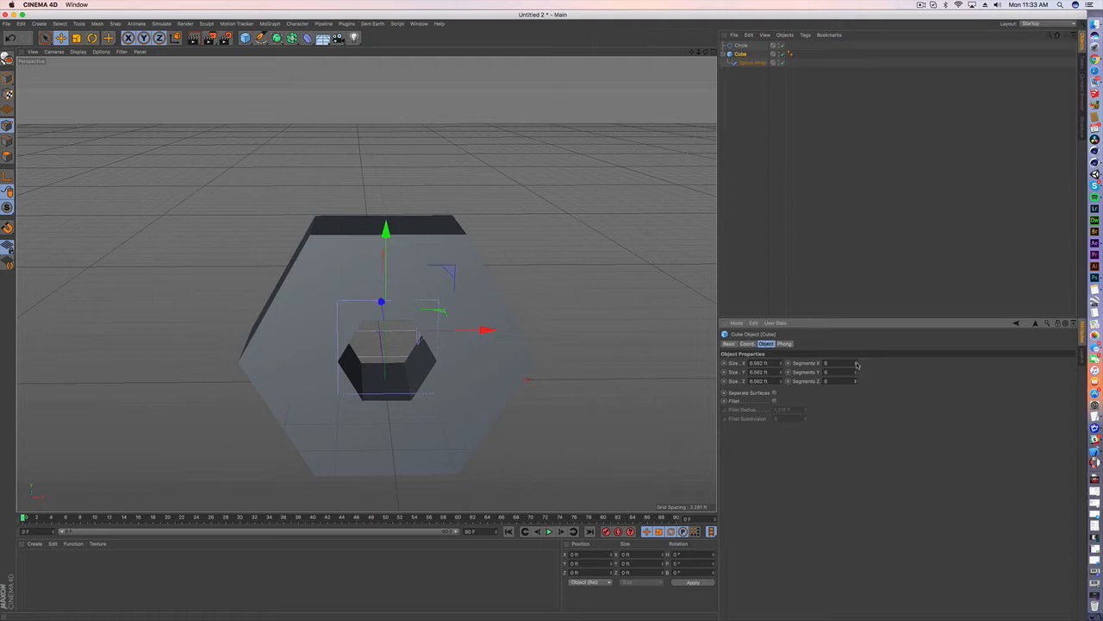
left_click(855, 362)
left_click(855, 362)
left_click(855, 362)
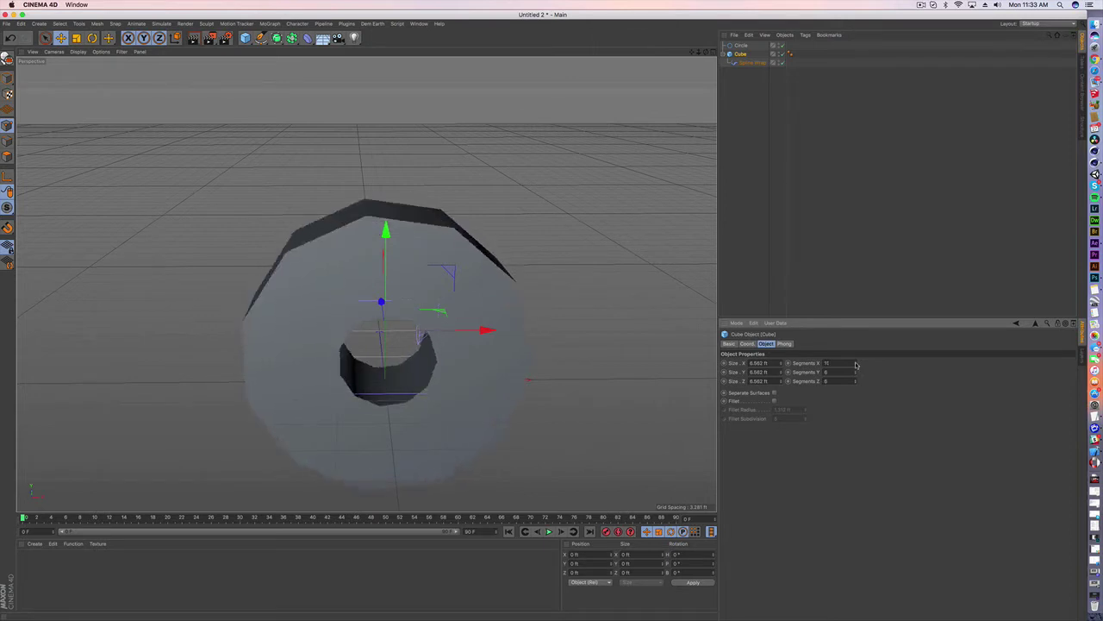
left_click(856, 366)
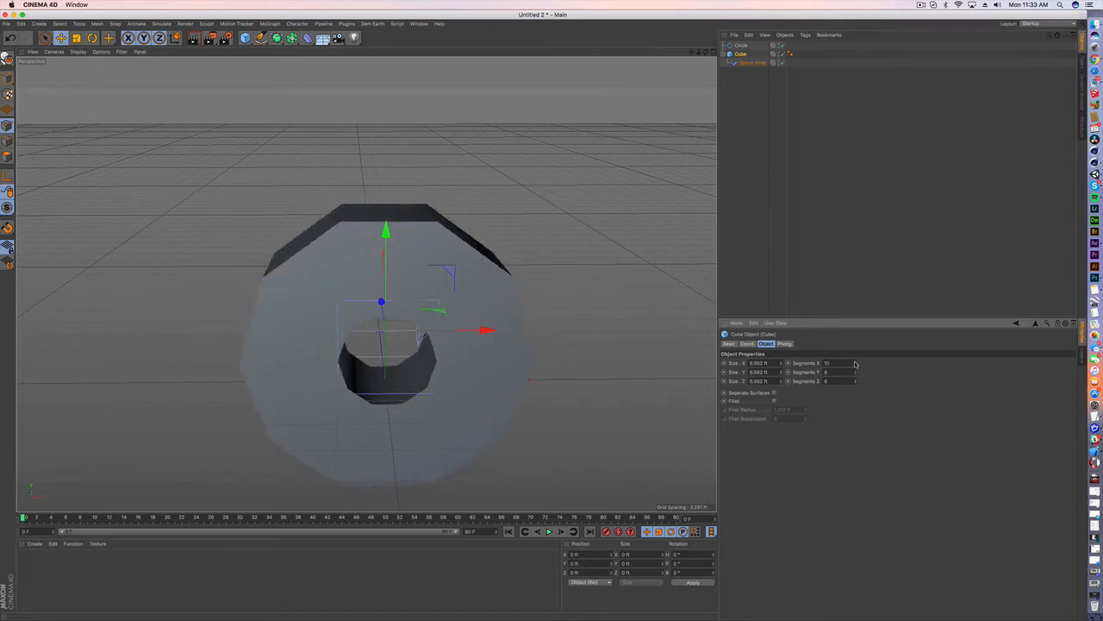
left_click(855, 362)
left_click(855, 362)
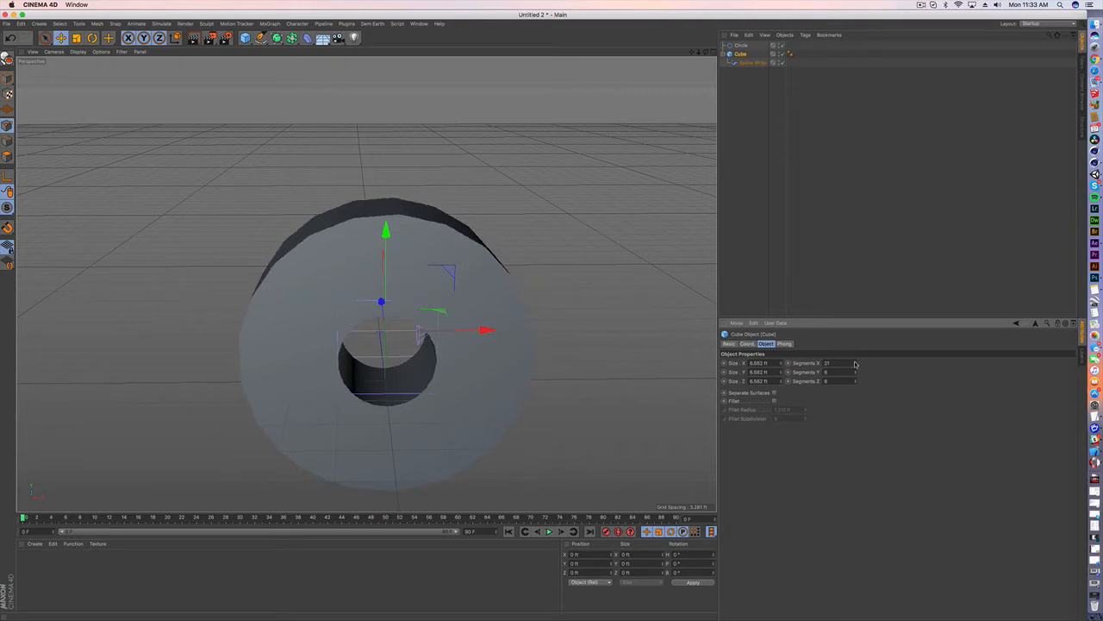
left_click(855, 362)
left_click(855, 362)
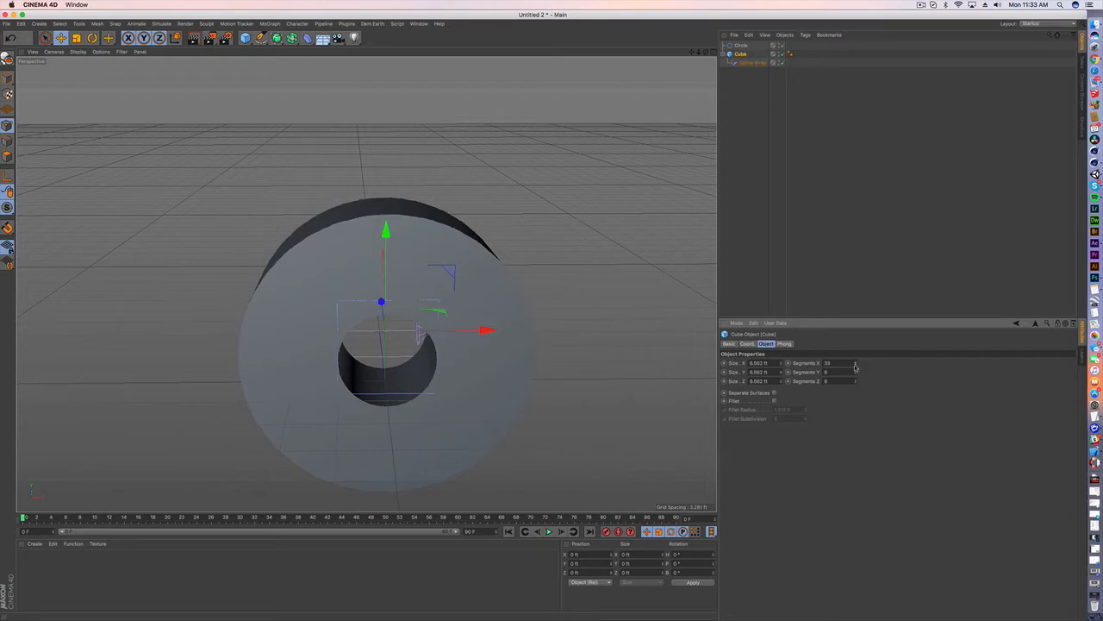
left_click_drag(401, 371, 405, 310, "alt")
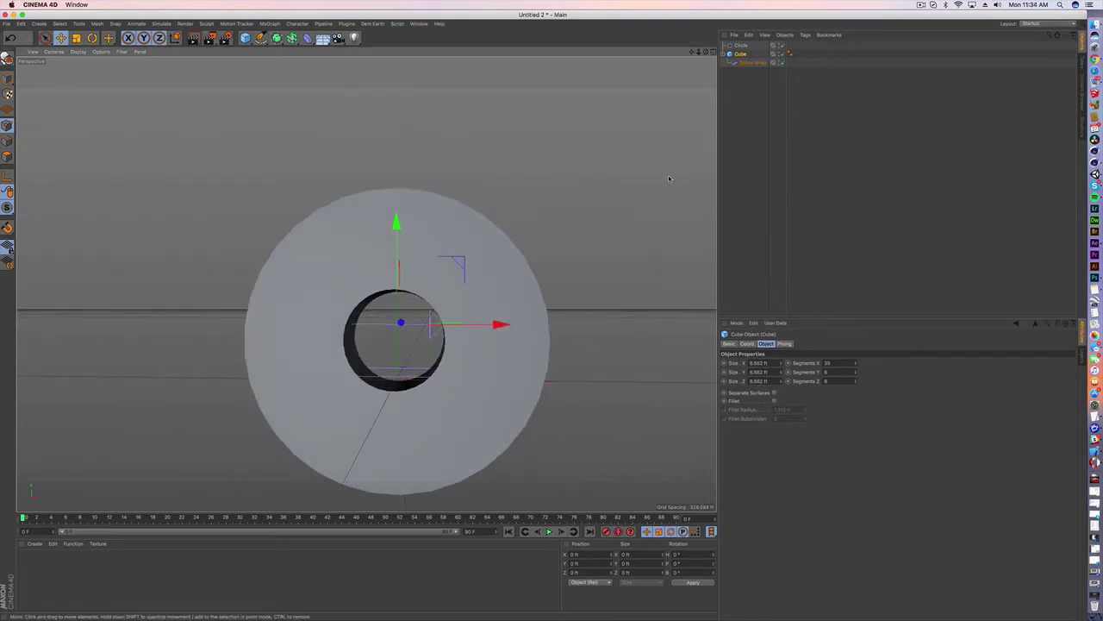
Step: Taper the Spline Wrap's Size curve into a spiral, then restore it to an even ring
left_click(750, 63)
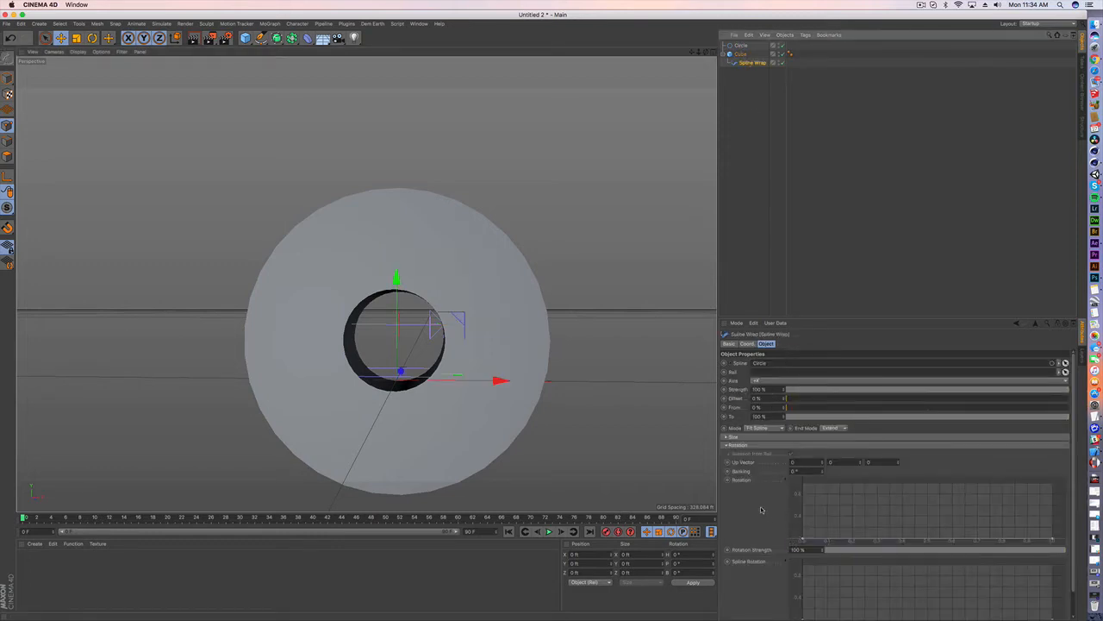
left_click(725, 437)
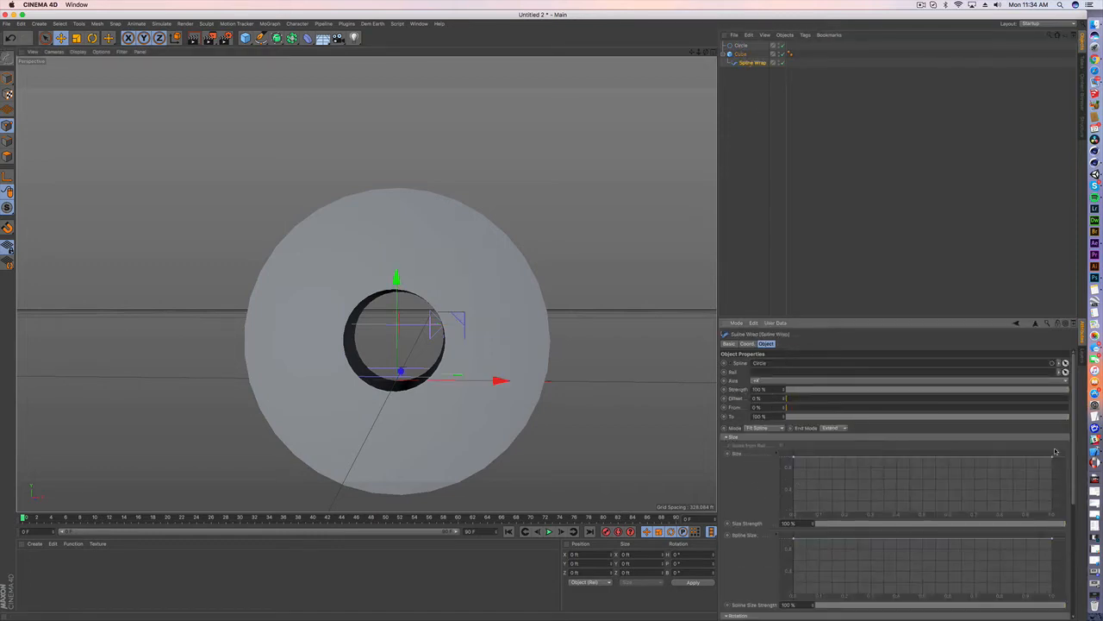
left_click_drag(1052, 460, 1044, 511)
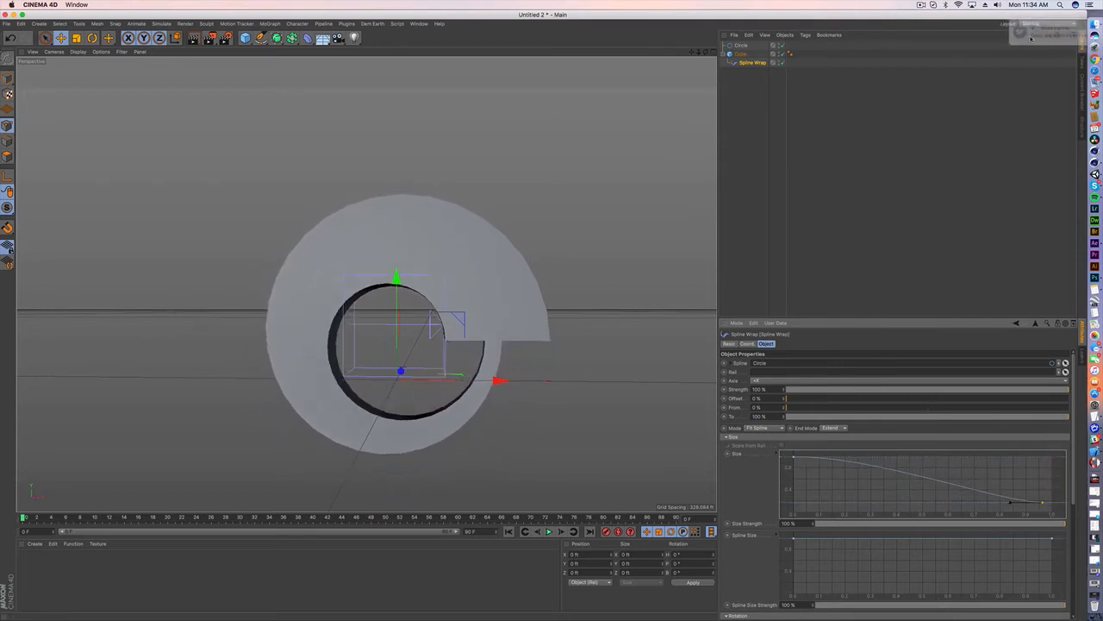
left_click_drag(331, 325, 285, 333, "alt")
left_click_drag(1043, 504, 1043, 460)
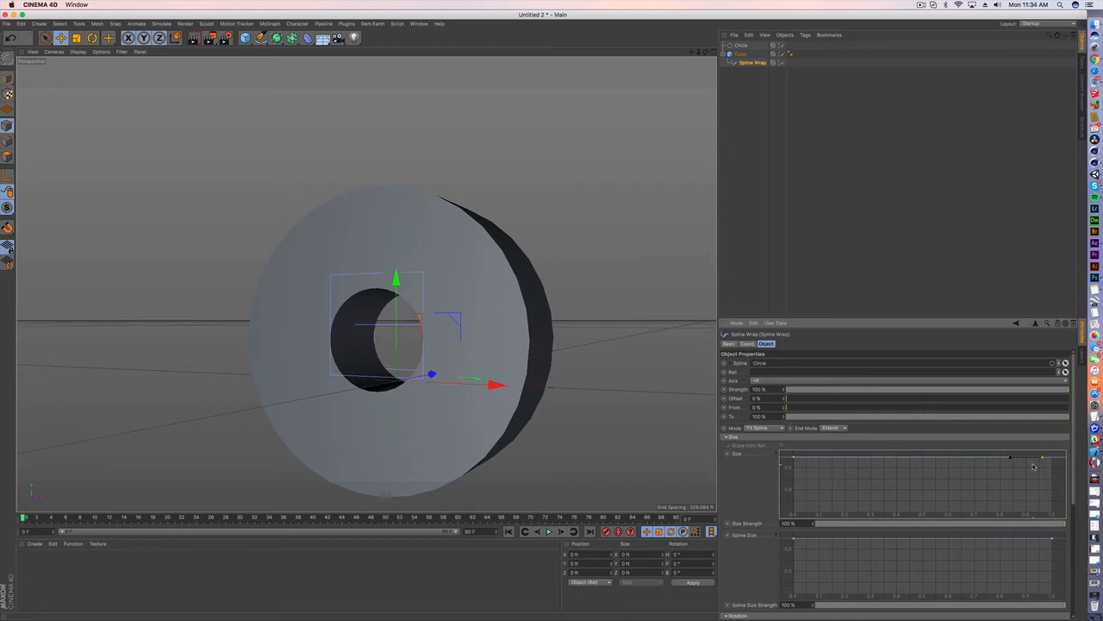
scroll(902, 547, "down", 1)
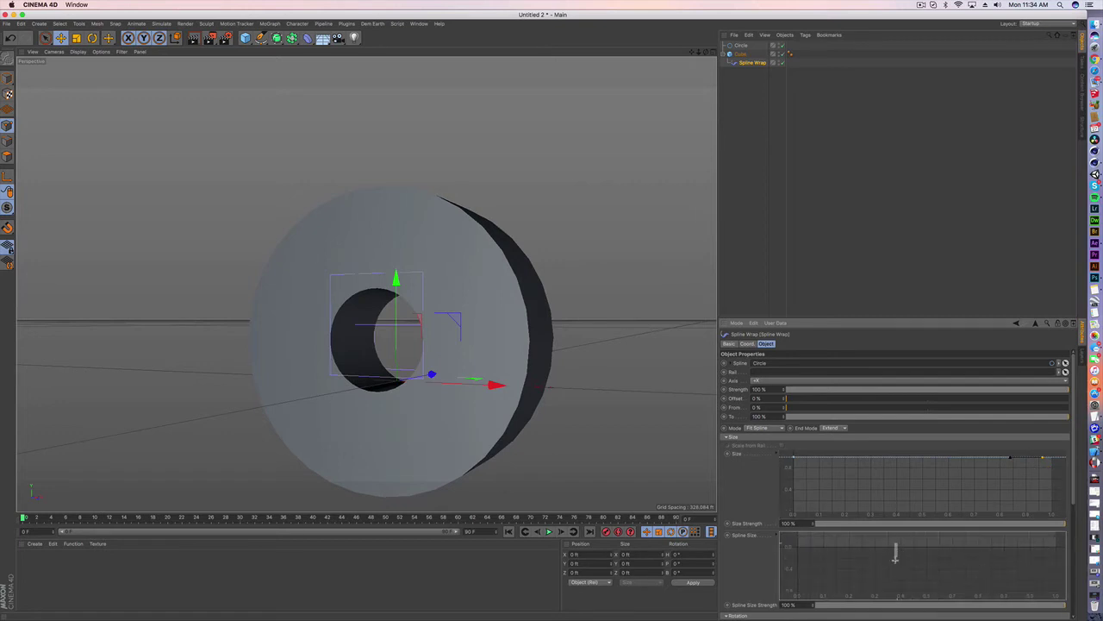
left_click(727, 437)
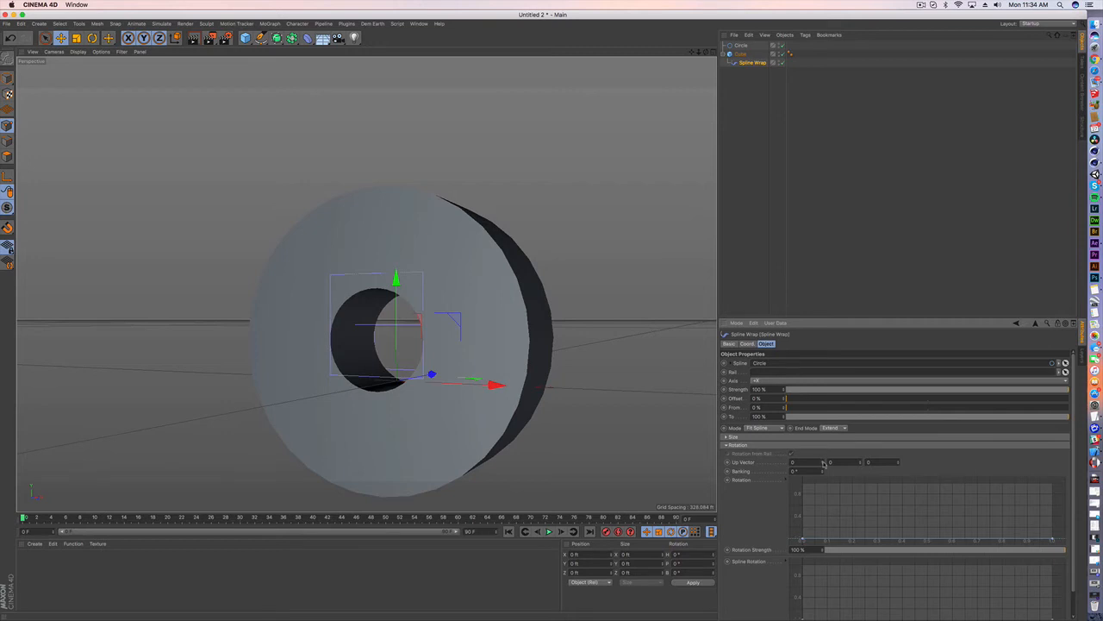
left_click_drag(823, 471, 823, 457)
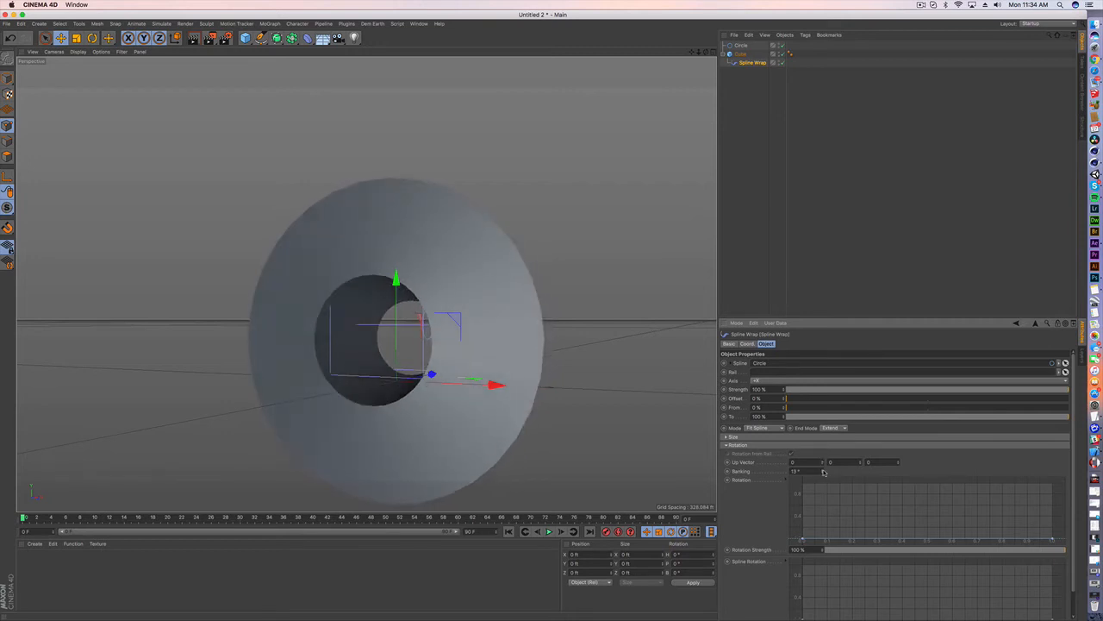
left_click_drag(546, 363, 655, 371, "alt")
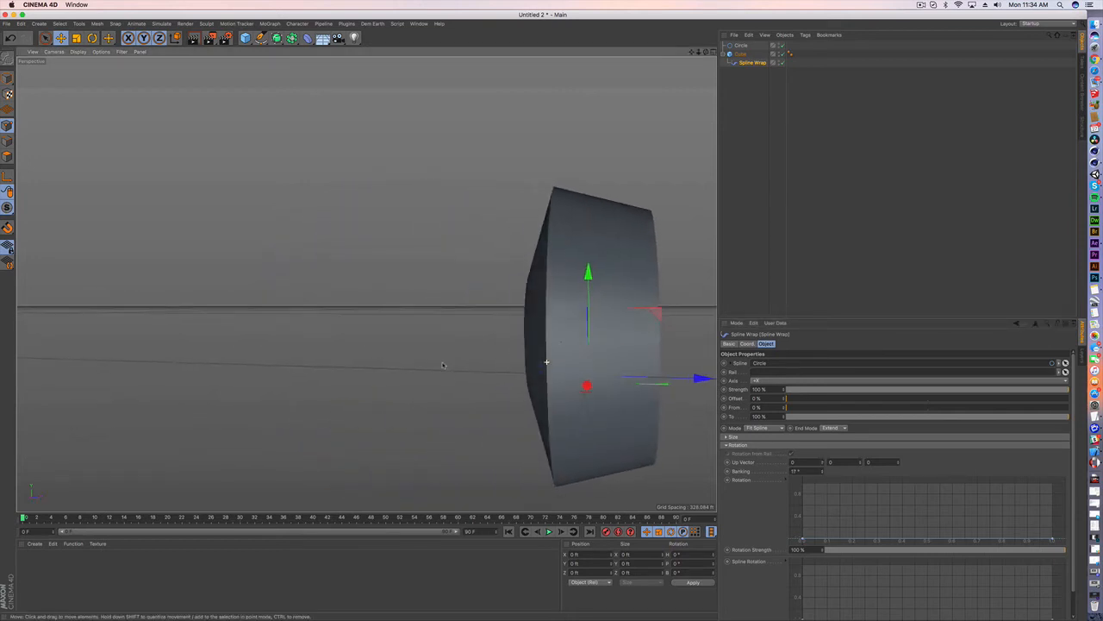
mouse_move(364, 286)
left_mouse_down("alt")
mouse_move(601, 416)
mouse_move(558, 409)
mouse_move(630, 421)
mouse_move(571, 328)
left_mouse_up("alt")
left_click_drag(824, 474, 821, 475)
left_click_drag(483, 345, 390, 333, "alt")
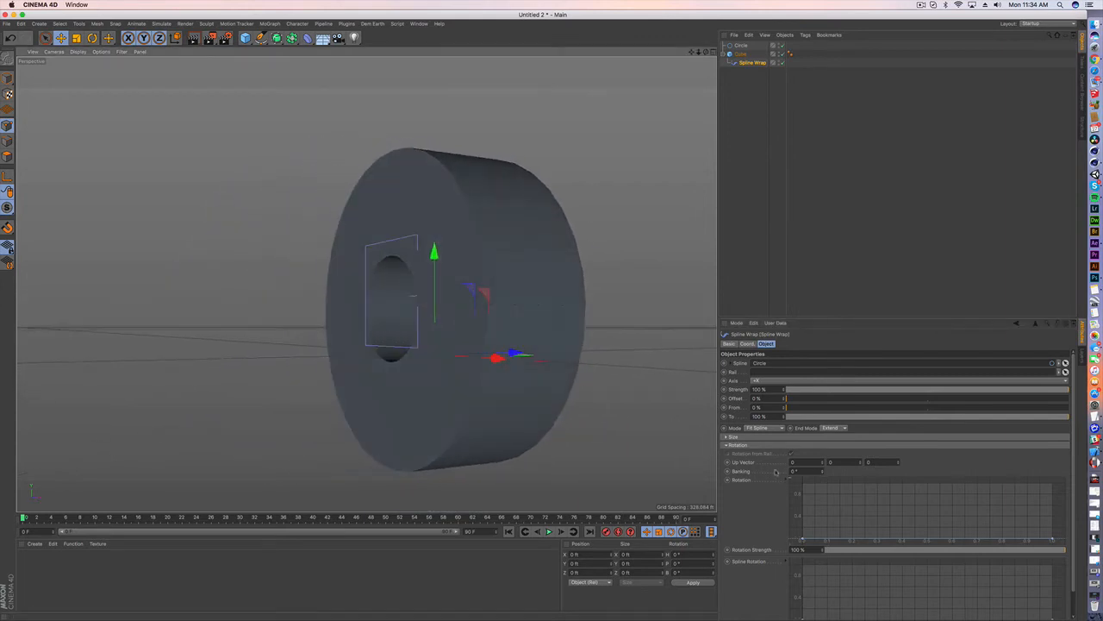
left_click(726, 445)
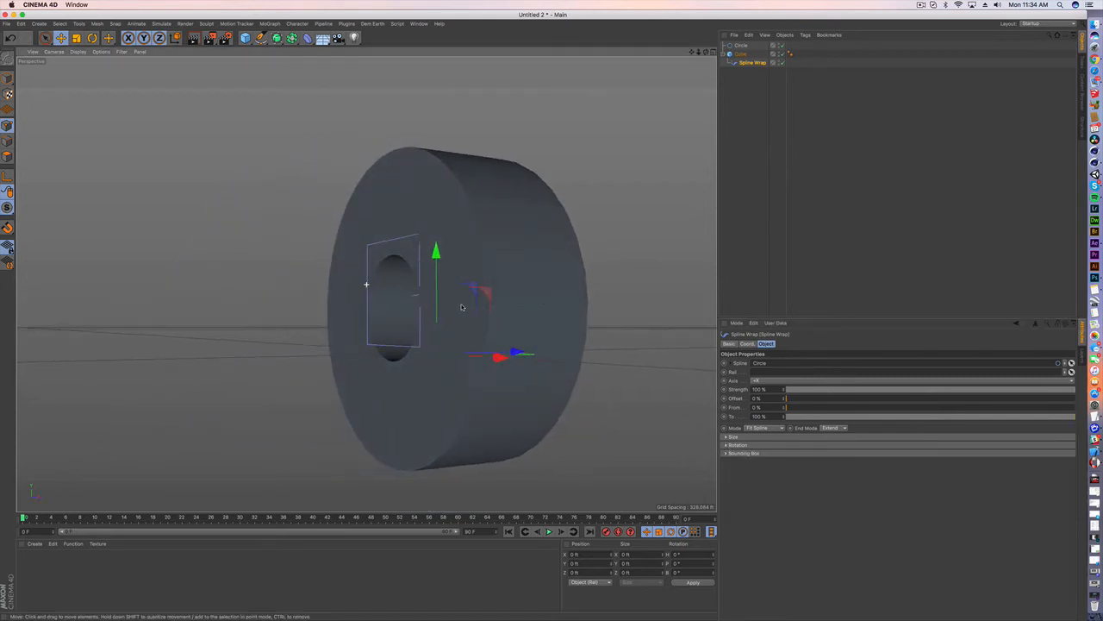
left_click_drag(457, 285, 510, 315, "alt")
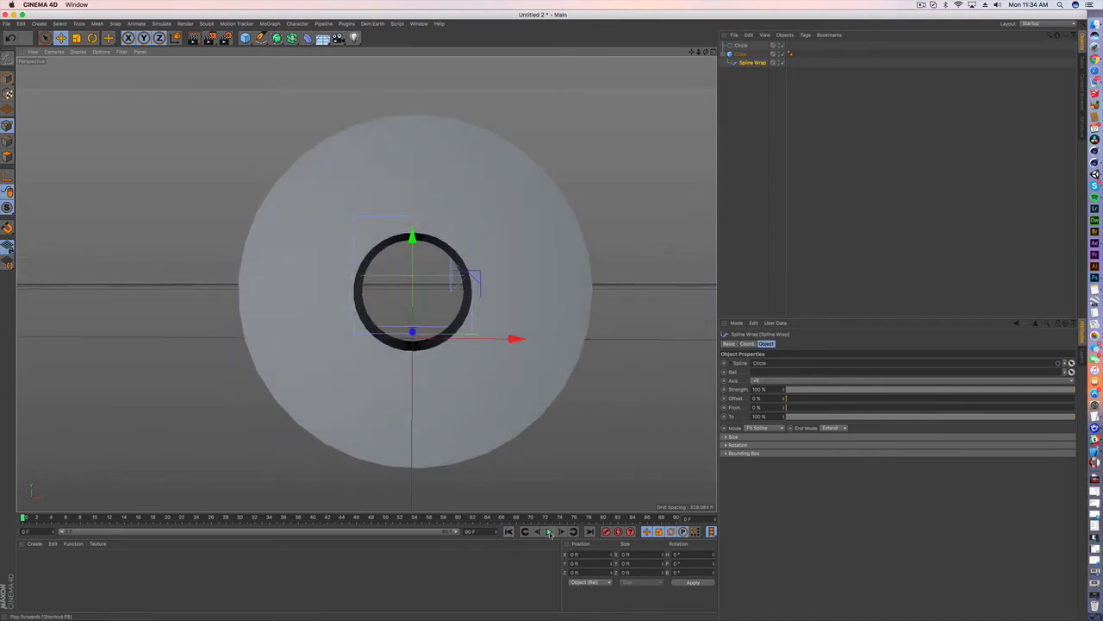
Step: Keyframe the wrap's To value at 0% on frame 0 and 100% on the last frame
left_click(549, 532)
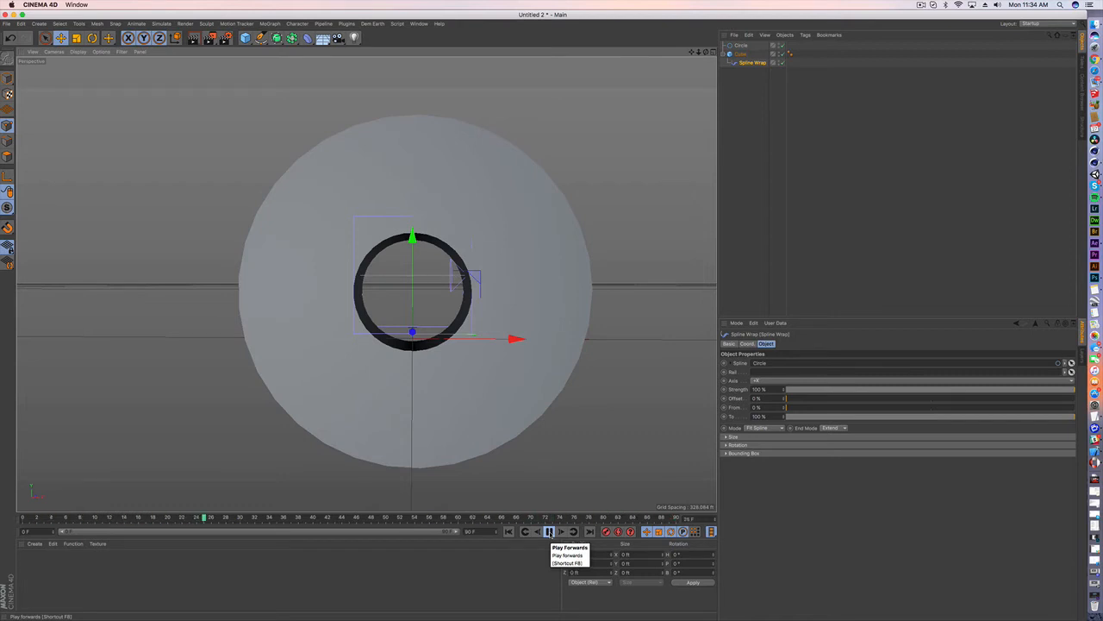
left_click(549, 532)
left_click(510, 531)
left_click_drag(438, 352, 457, 369, "alt")
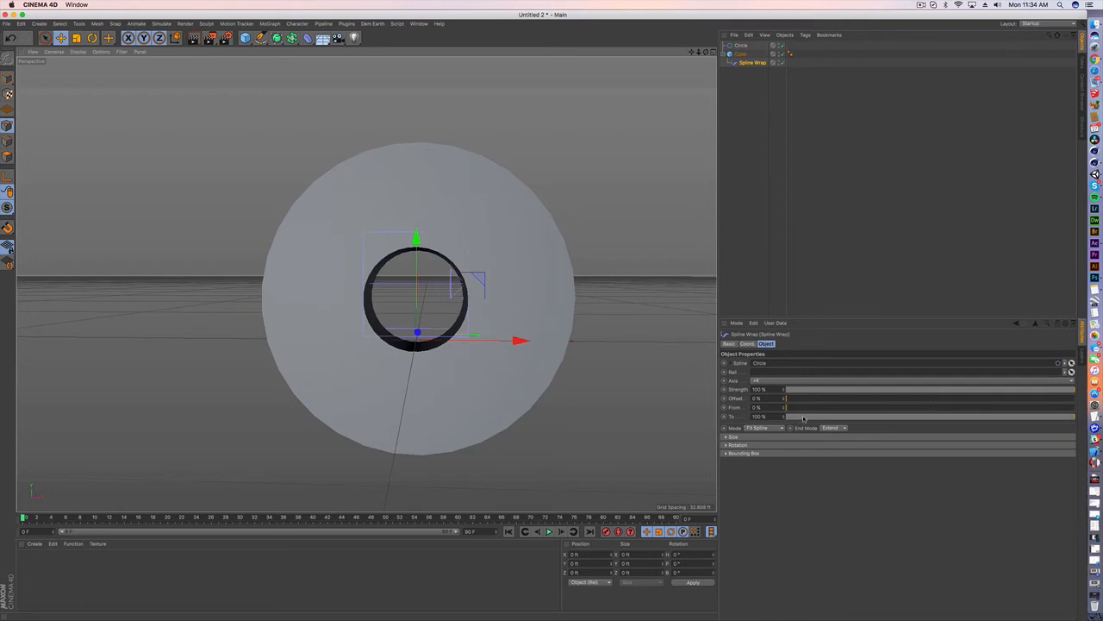
left_click_drag(804, 419, 784, 418)
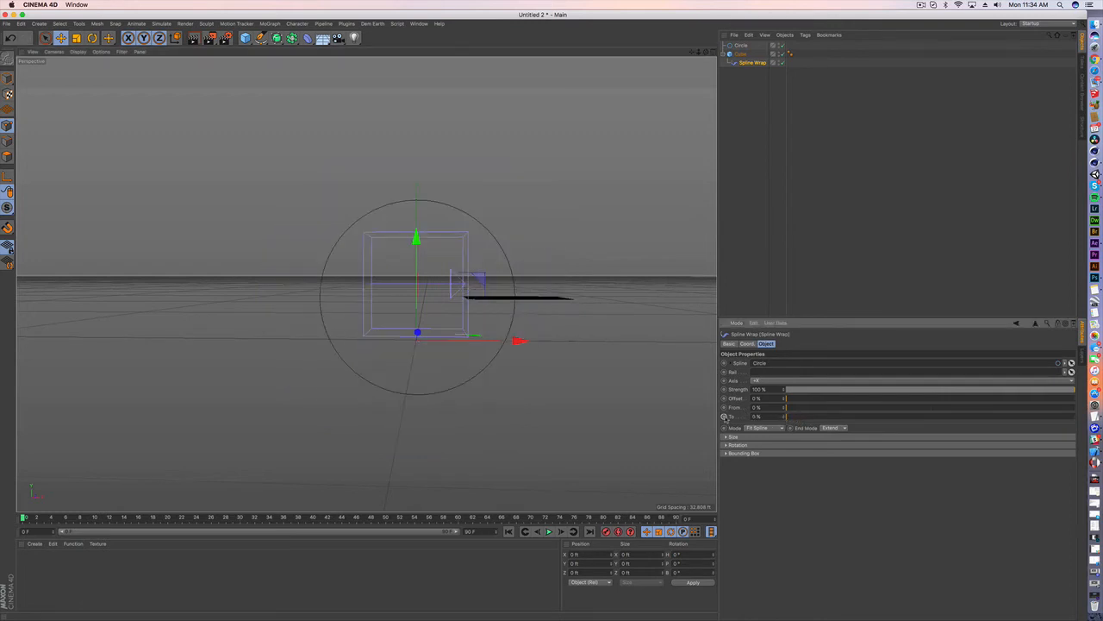
left_click(724, 418)
left_click(606, 517)
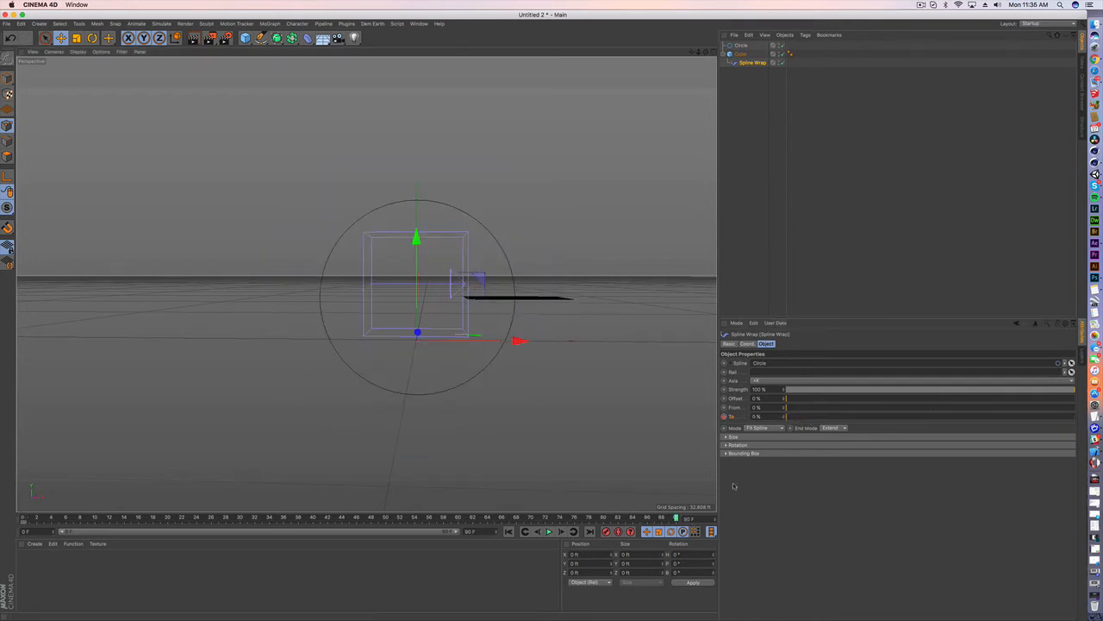
left_click_drag(812, 420, 1075, 417)
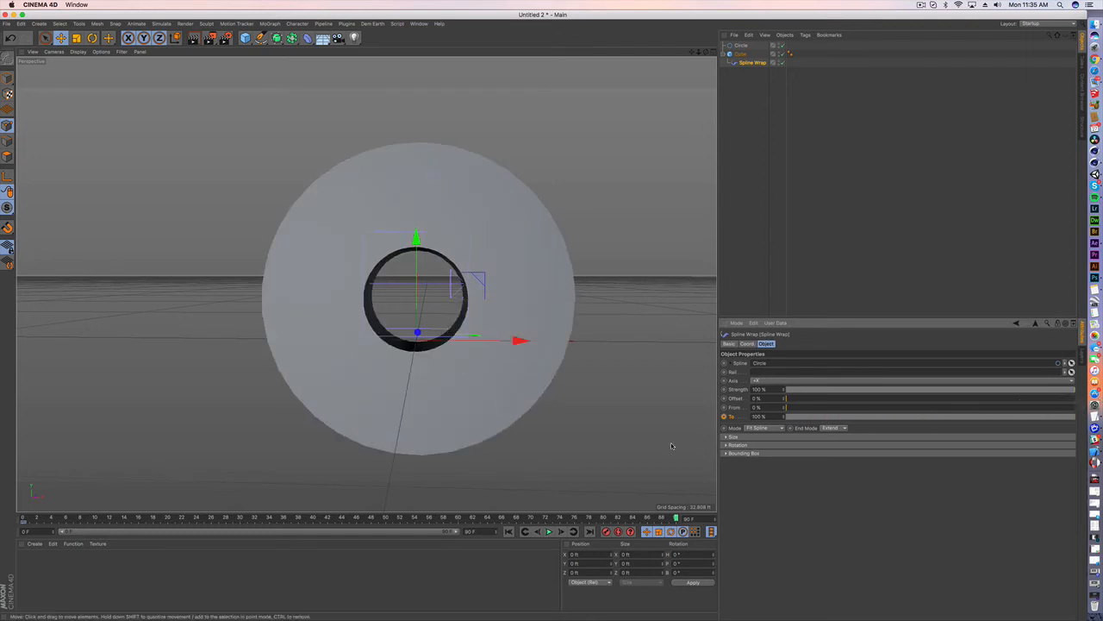
Step: Play back the wrapping animation, add a Floor, and raise the Circle and Cube above it
left_click(549, 532)
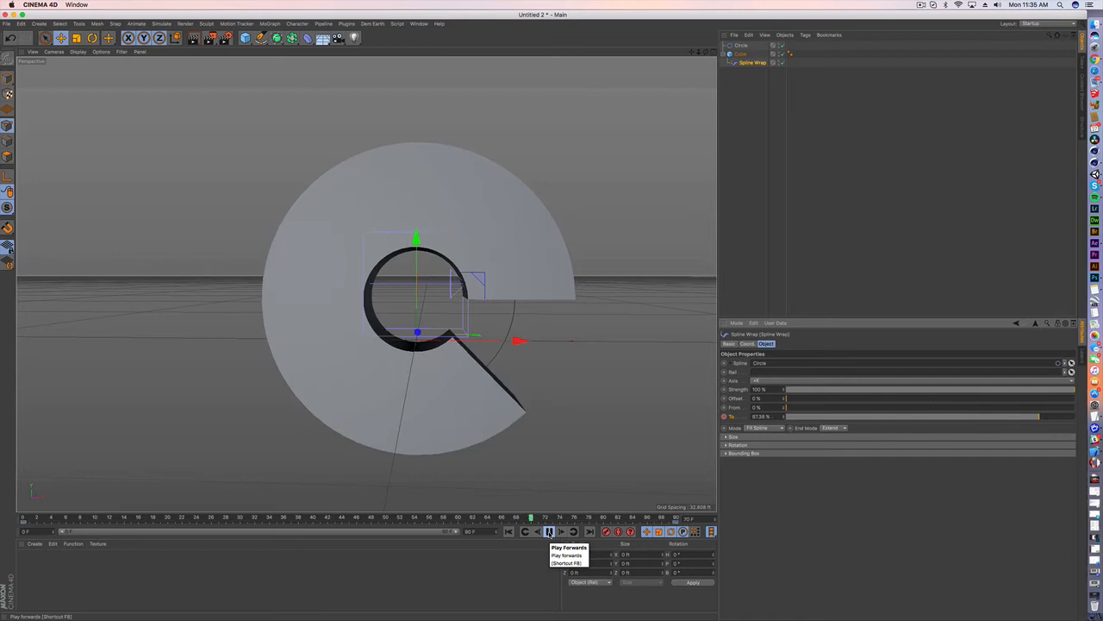
left_click(549, 532)
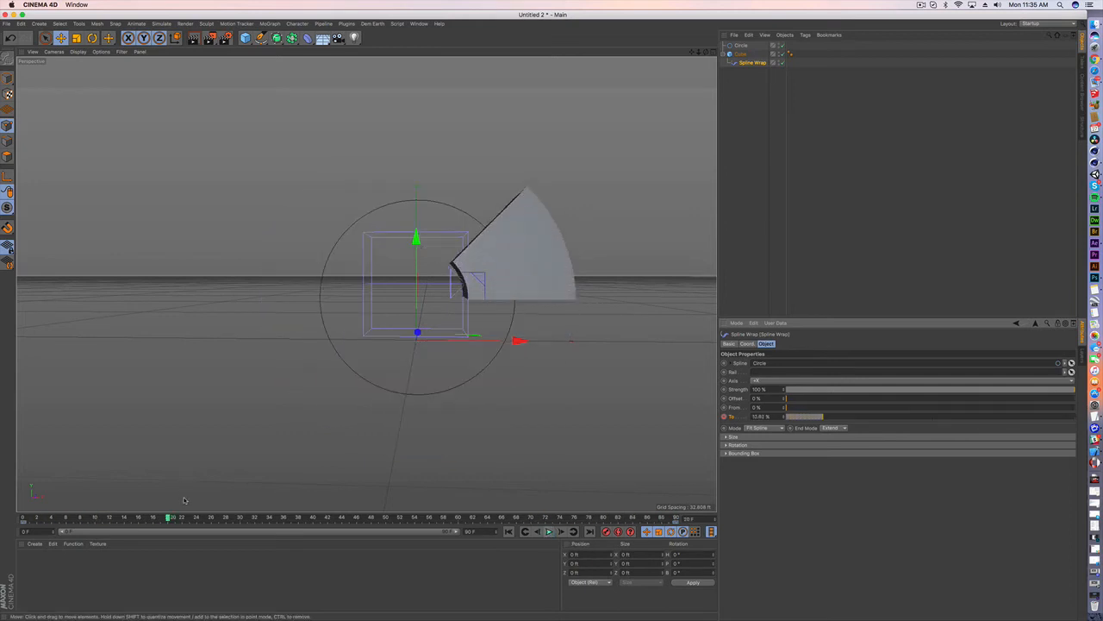
left_click_drag(164, 518, 3, 500)
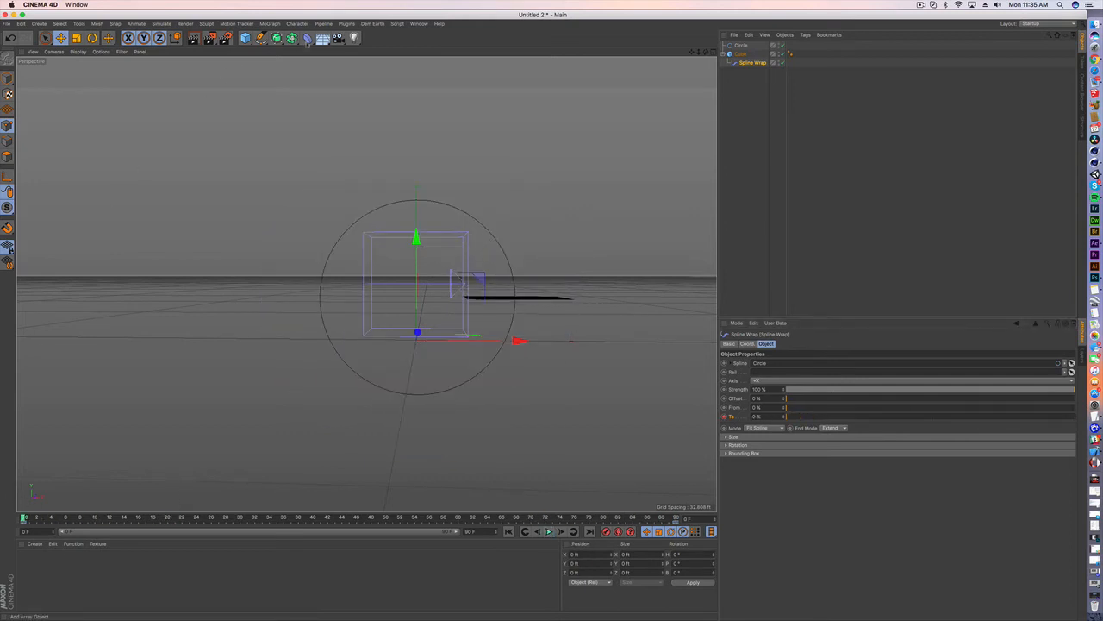
left_click(322, 38)
left_click(741, 62)
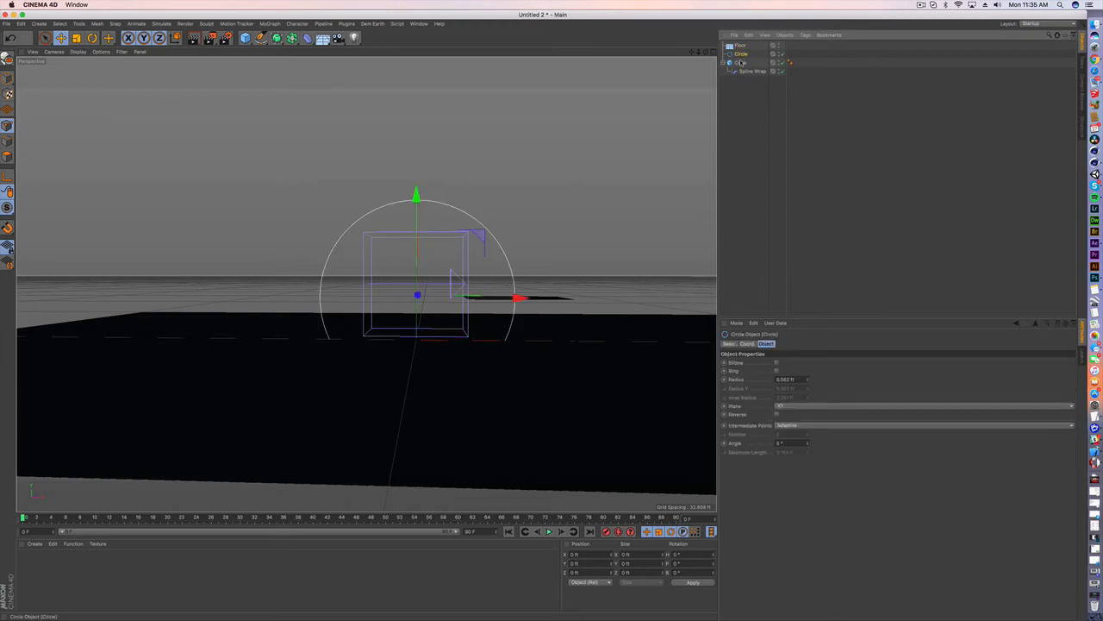
mouse_move(433, 187)
left_mouse_down()
mouse_move(413, 209)
mouse_move(401, 267)
mouse_move(410, 65)
left_mouse_up()
Step: Add a Light with Shadow Maps (Soft) and test-render the shadow on the floor
left_click(353, 38)
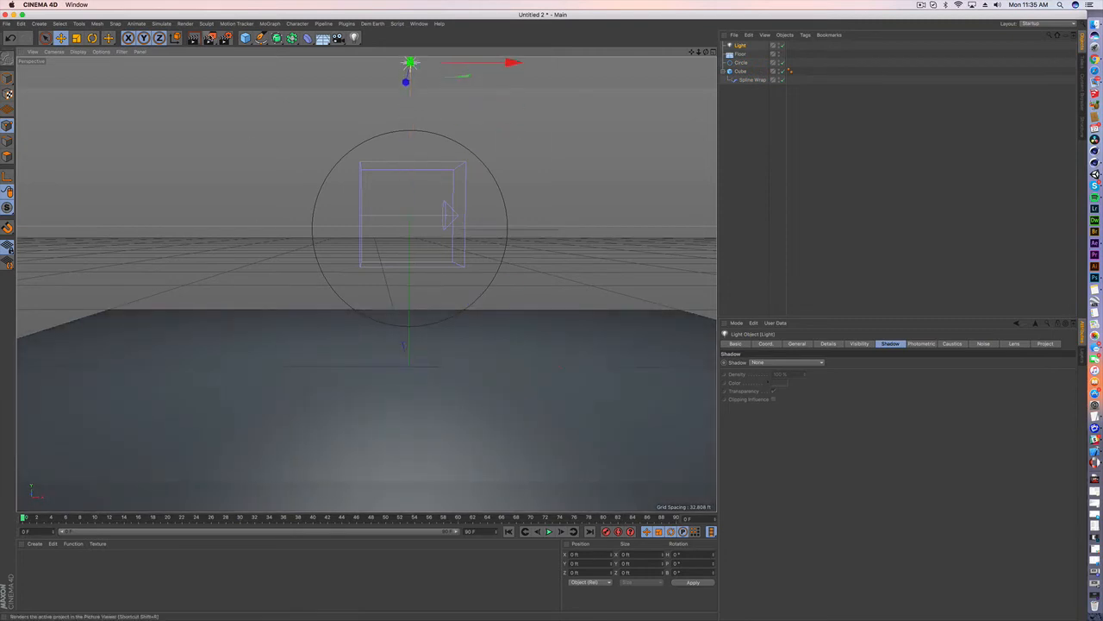
left_click(786, 362)
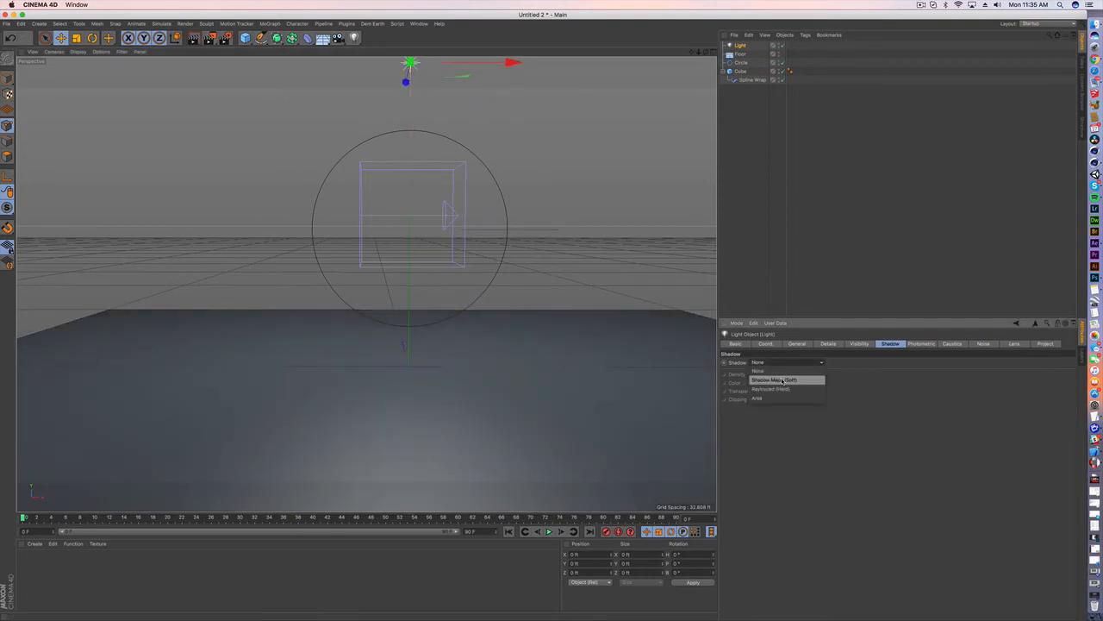
left_click(780, 379)
left_click(194, 37)
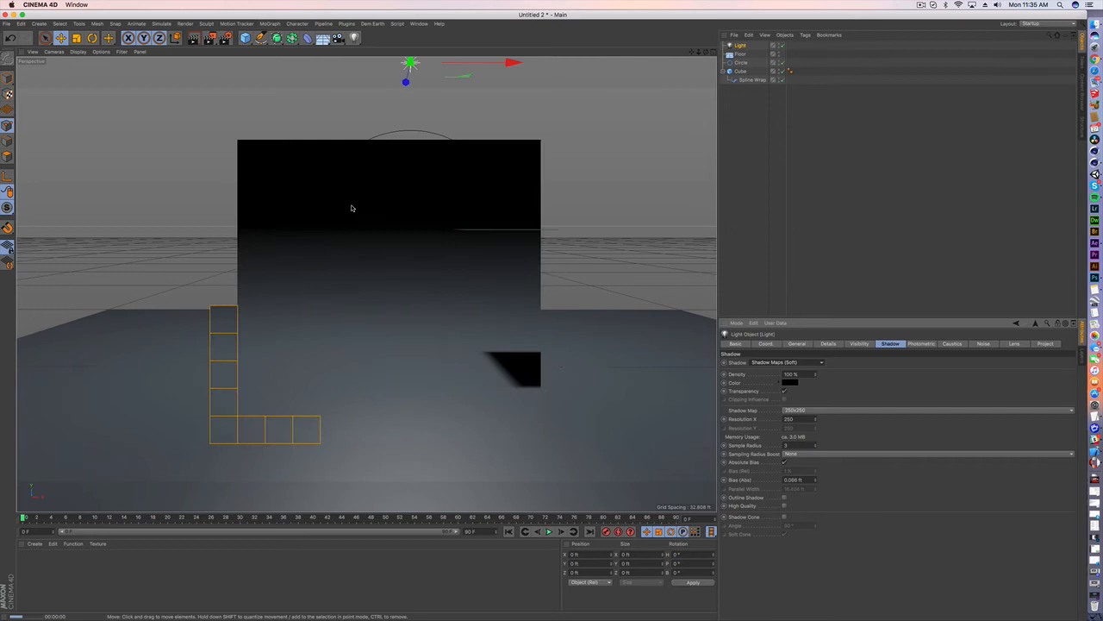
left_click(742, 71)
Step: Give the cube a Display tag keyed to 0% visibility at frame 0 and raised a few frames later
left_click(789, 36)
mouse_move(829, 47)
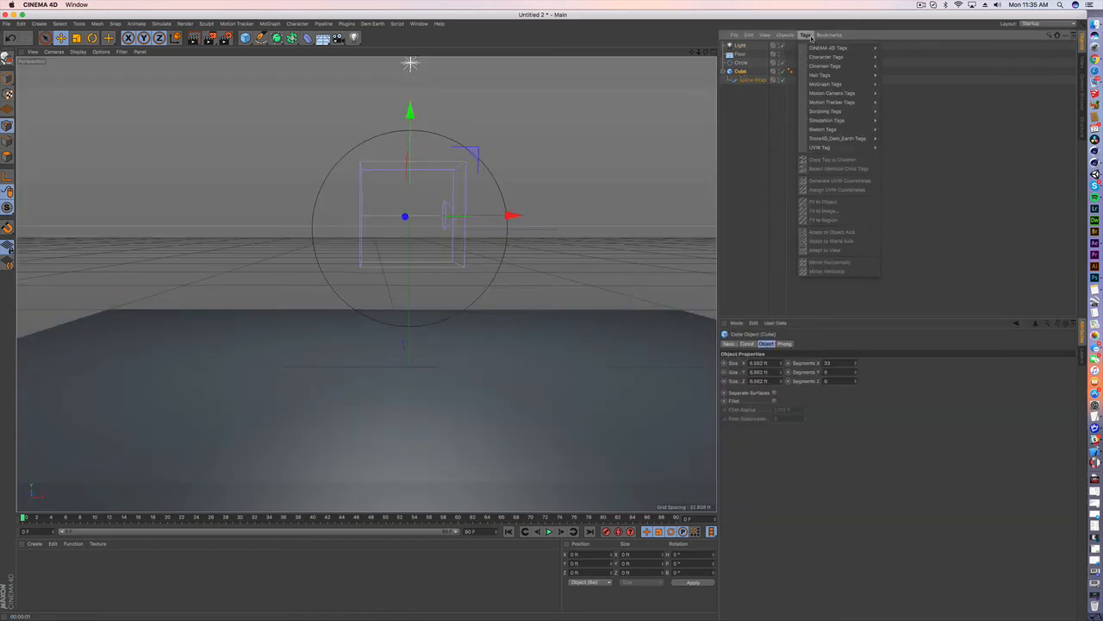
left_click(900, 119)
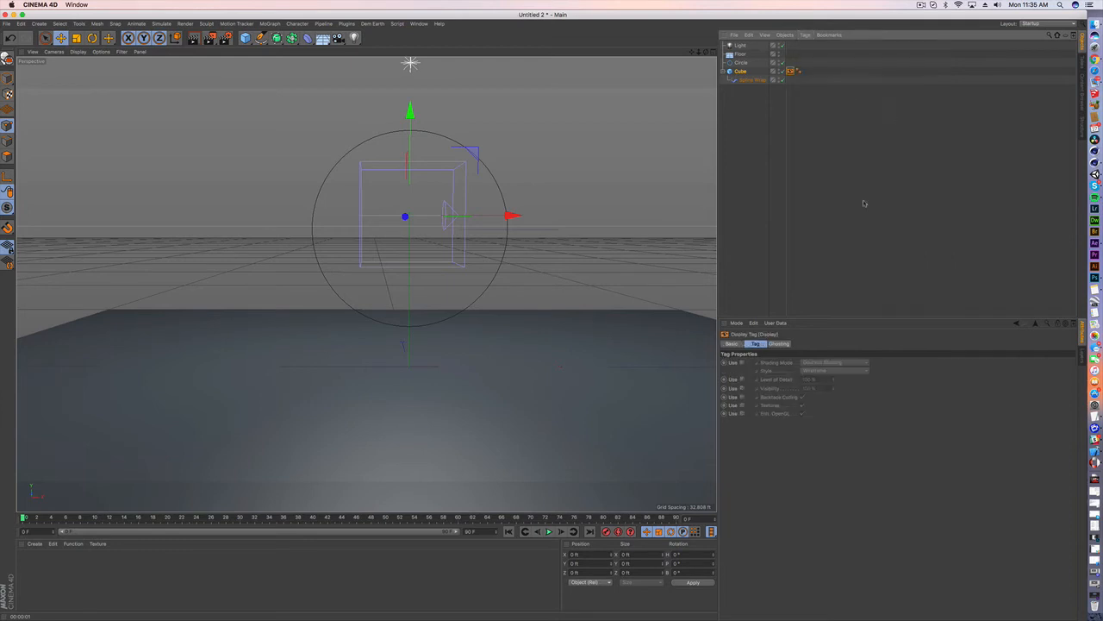
left_click(740, 389)
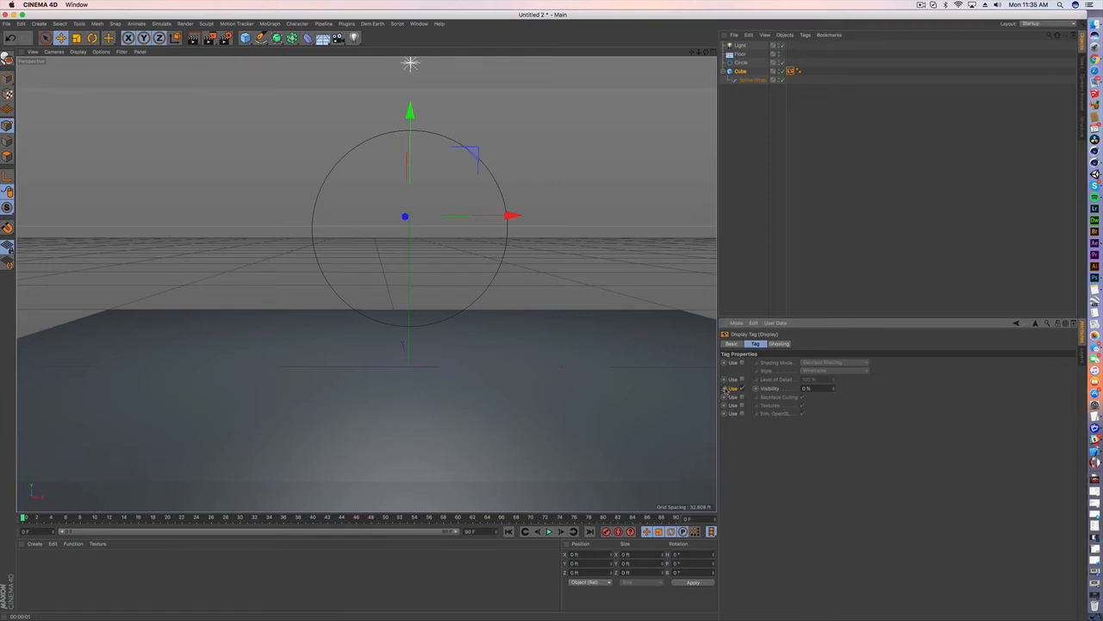
left_click(725, 389)
left_click_drag(24, 517, 45, 519)
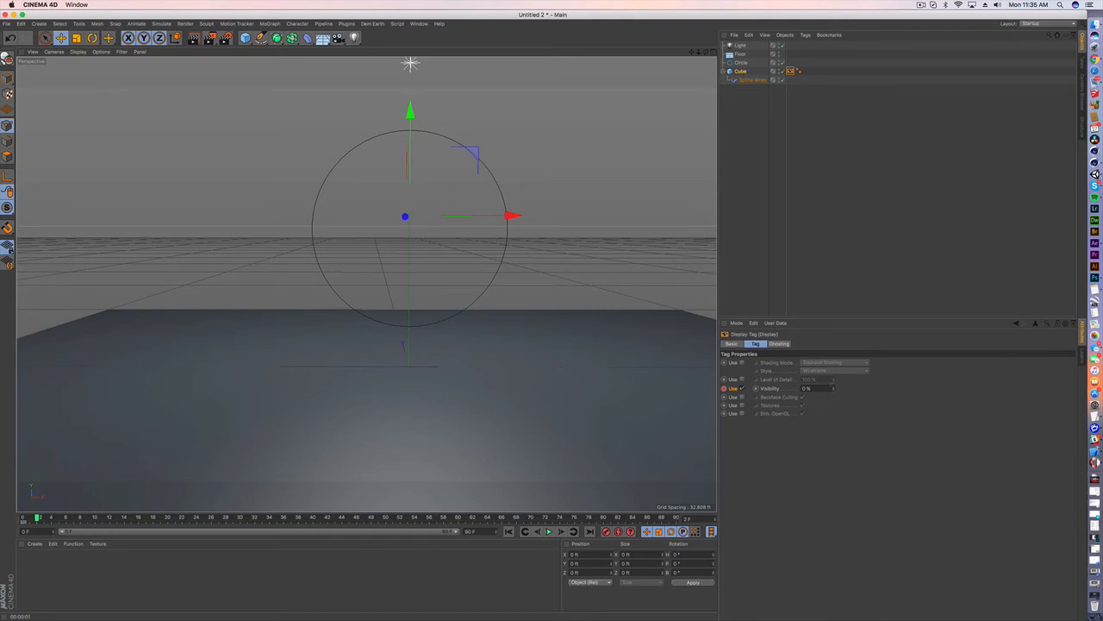
left_click(833, 386)
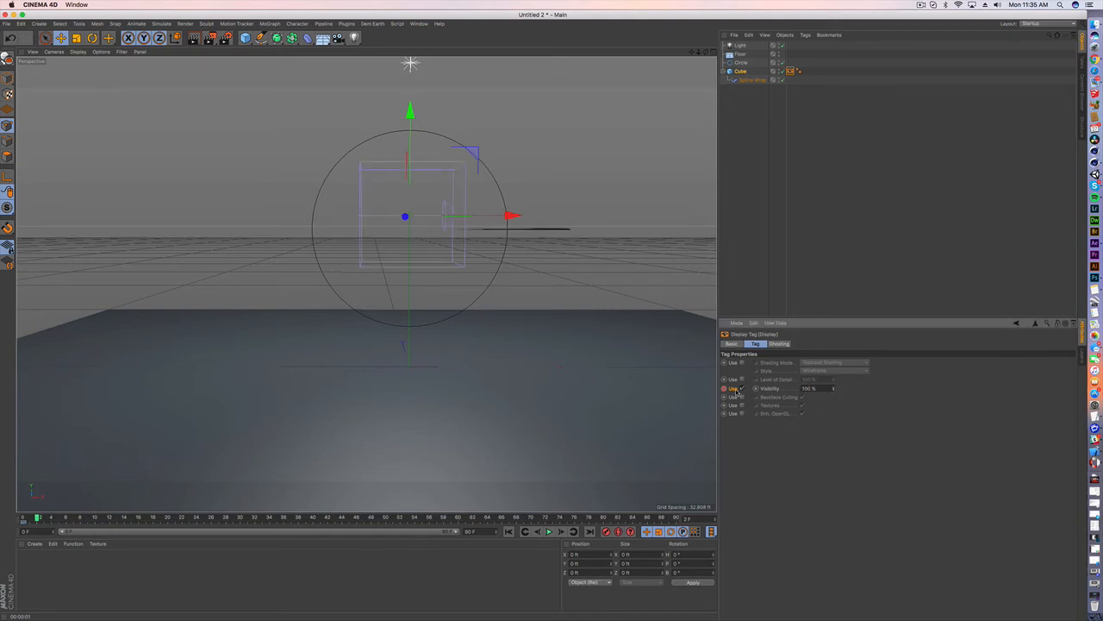
Step: Check frame 0 hides the cube by render and playback, then set visibility fully to 100%
left_click(508, 531)
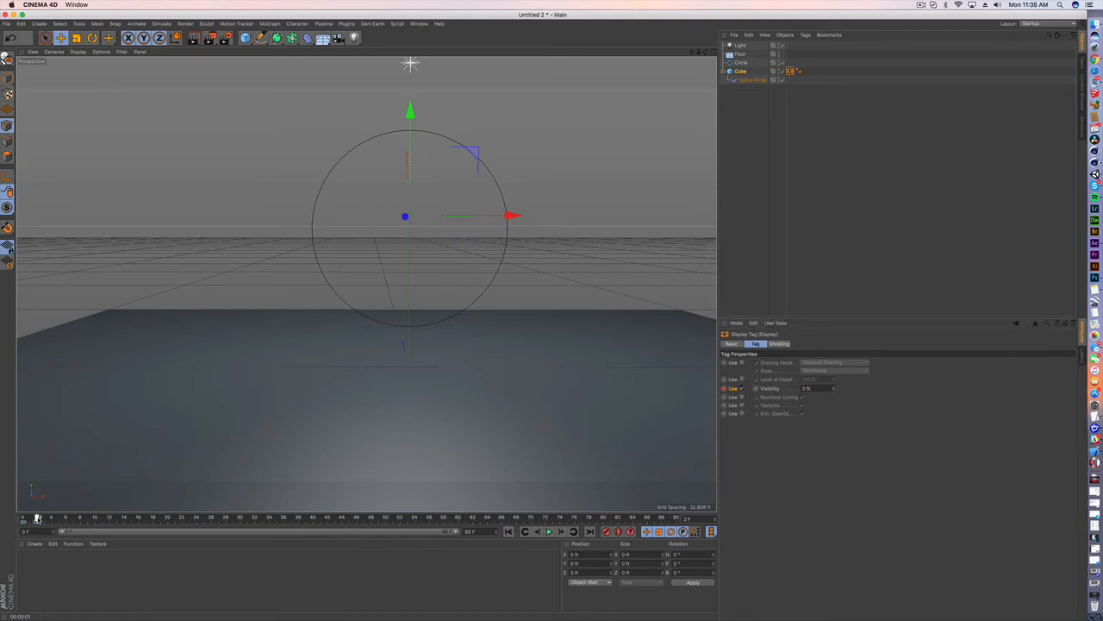
left_click(194, 38)
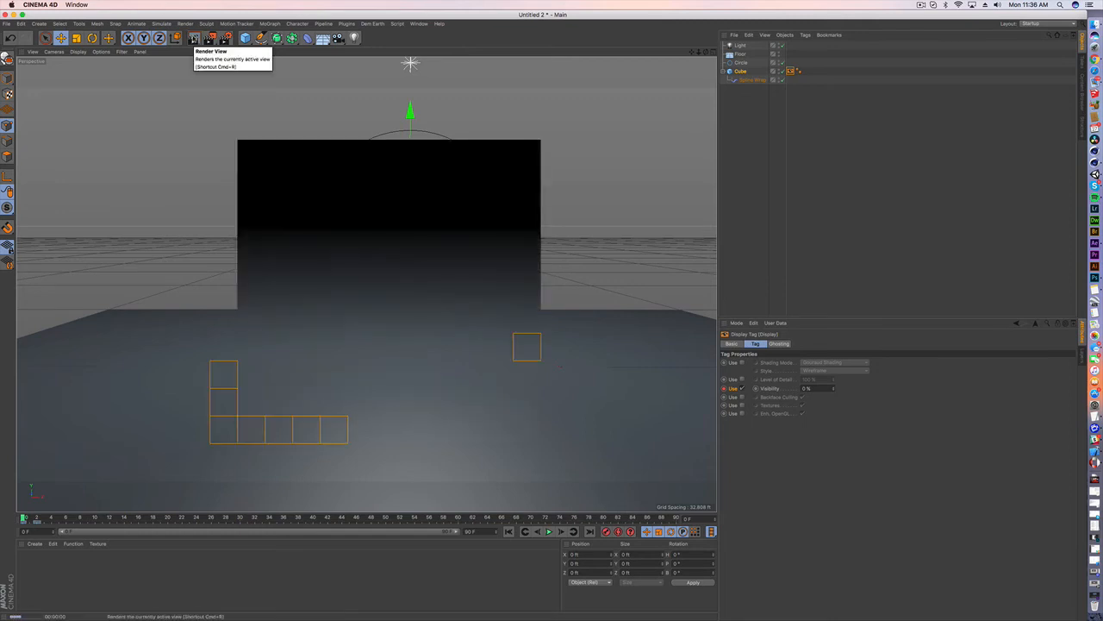
left_click(549, 531)
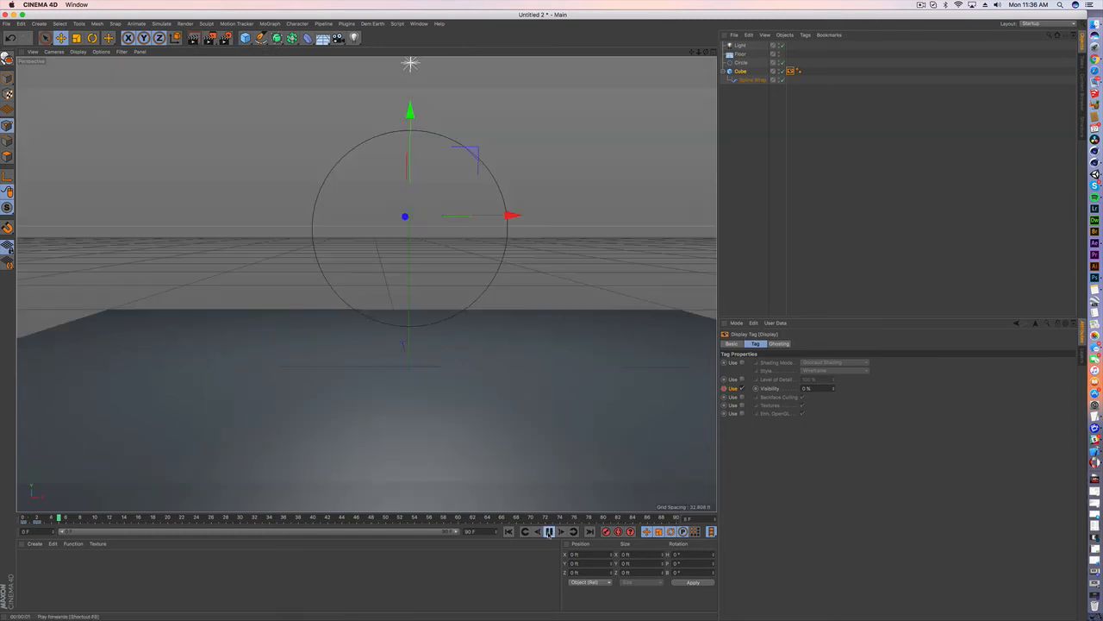
left_click(549, 531)
key("ctrl+shift+a")
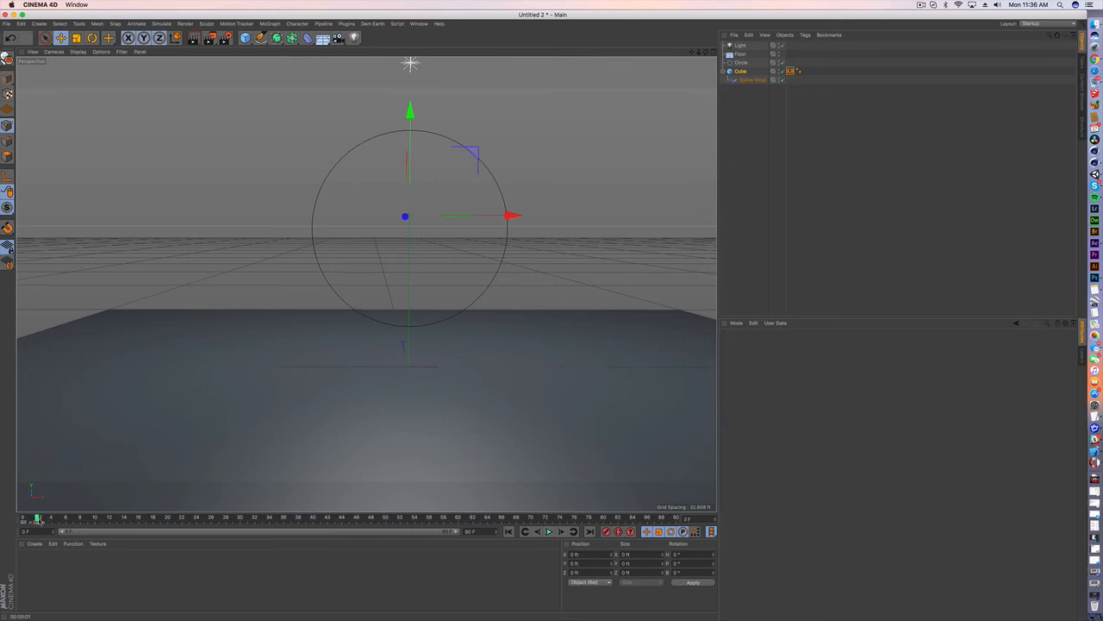
key("ctrl+z")
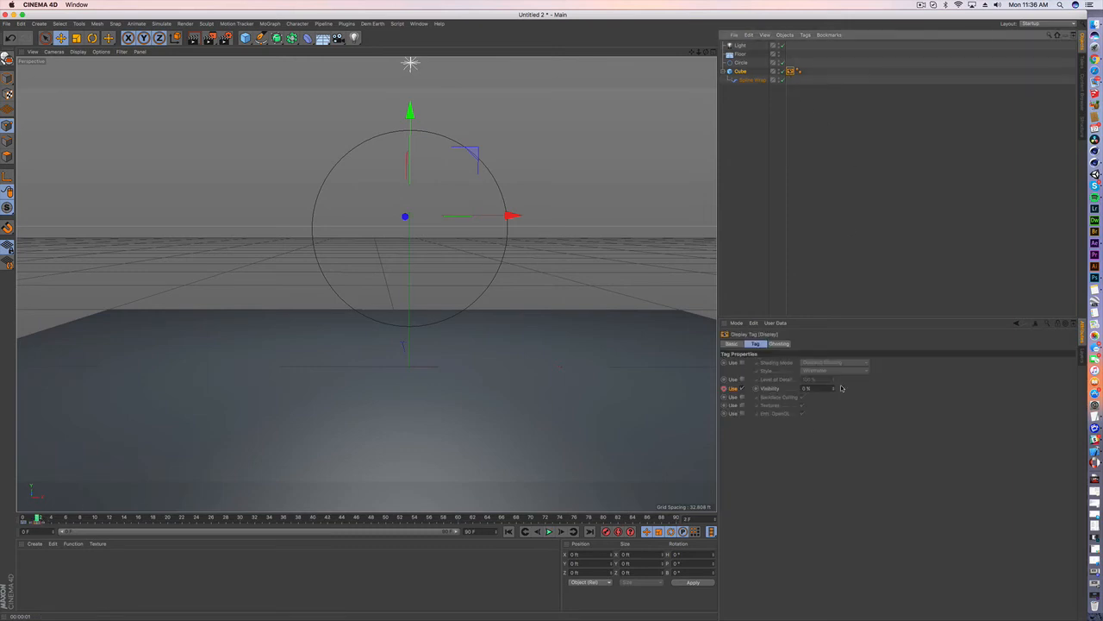
left_click(833, 387)
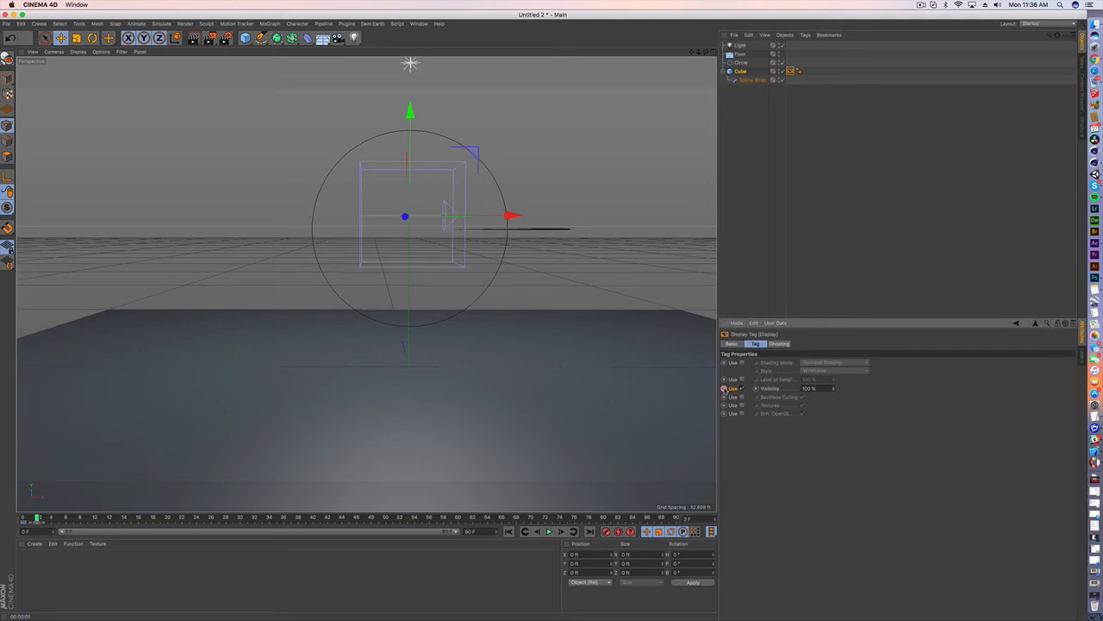
Step: Move the light higher above the ring, render to confirm its floor shadow, and play back
left_click(535, 531)
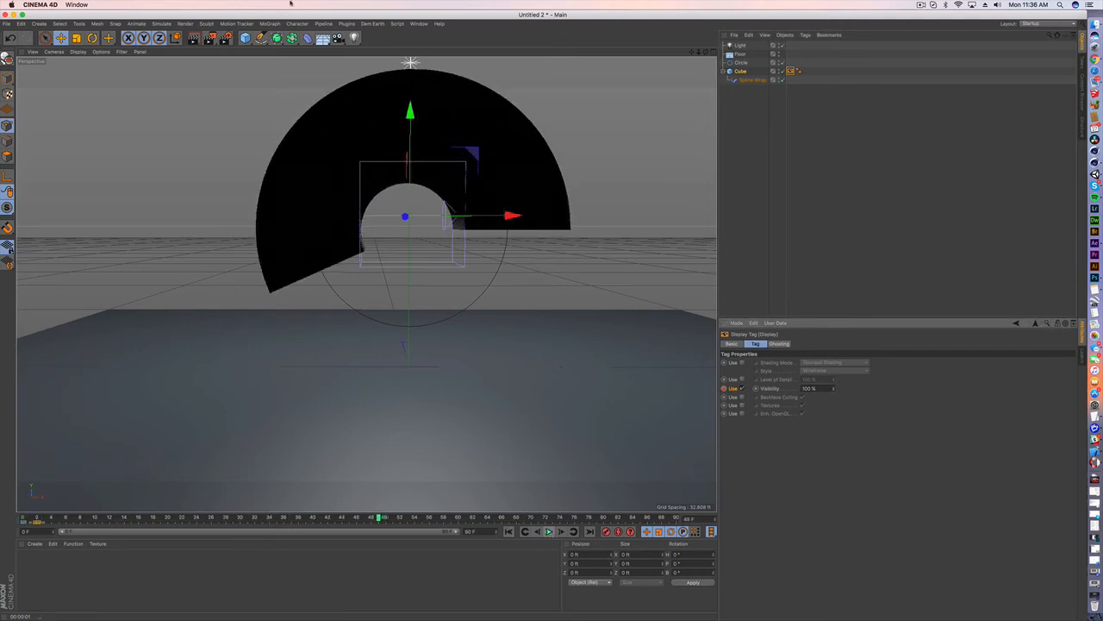
left_click(193, 38)
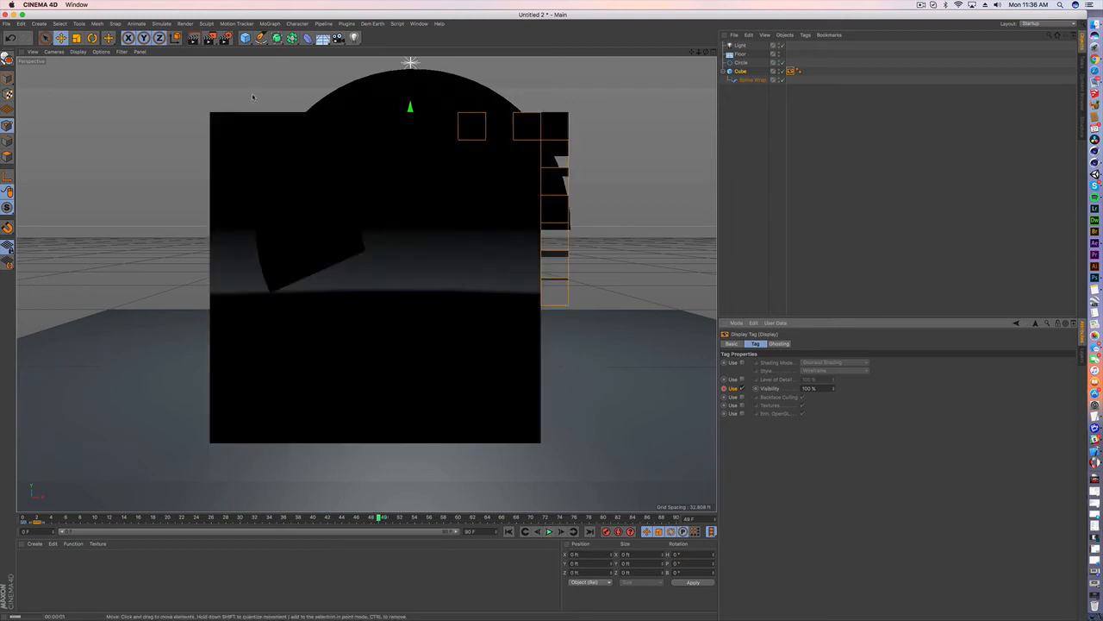
scroll(491, 268, "down", 3)
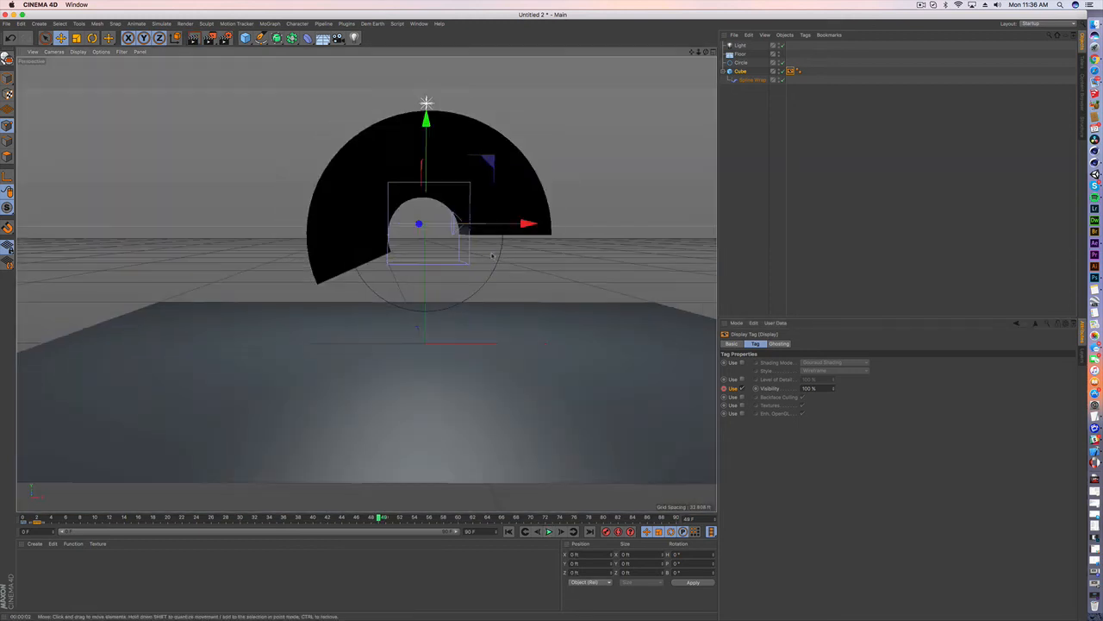
left_click(741, 45)
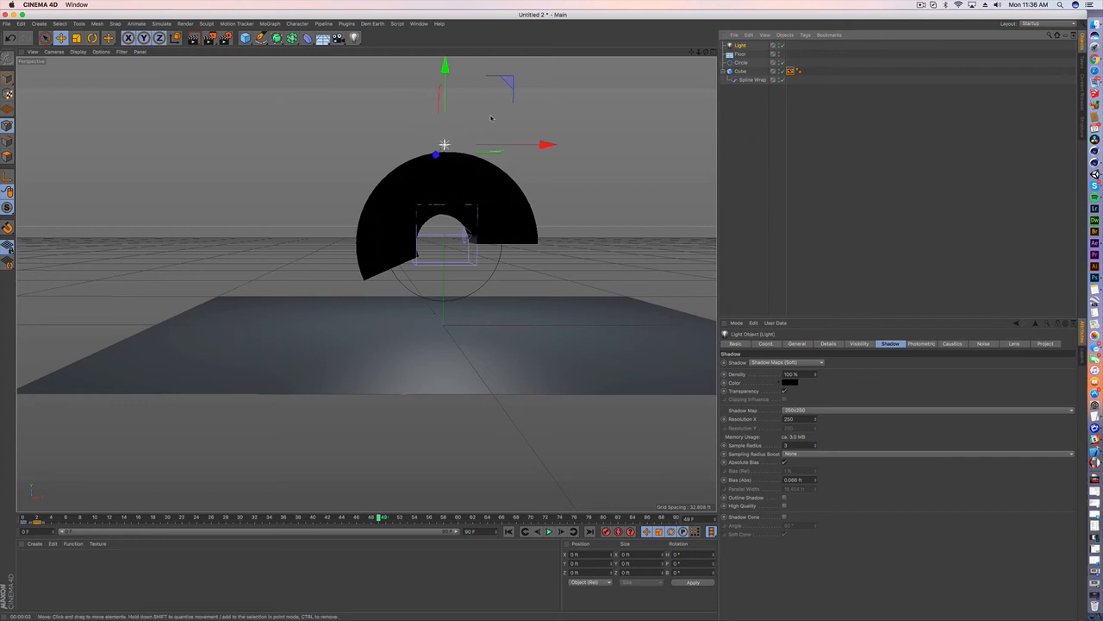
mouse_move(442, 150)
left_mouse_down()
mouse_move(442, 95)
mouse_move(466, 66)
left_mouse_up()
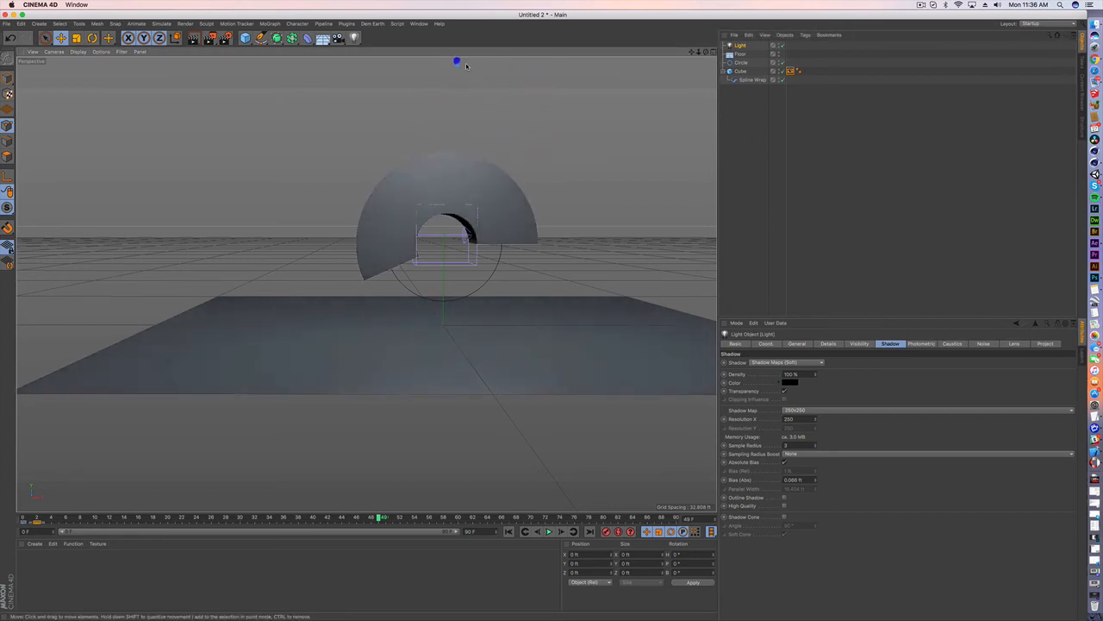
left_click(194, 38)
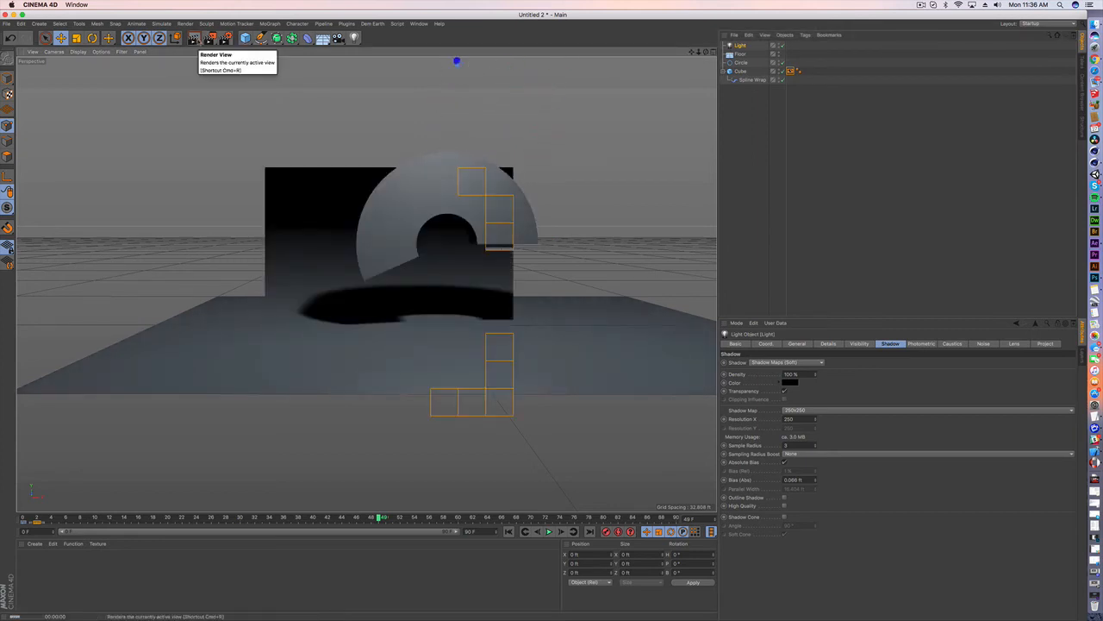
left_click(548, 532)
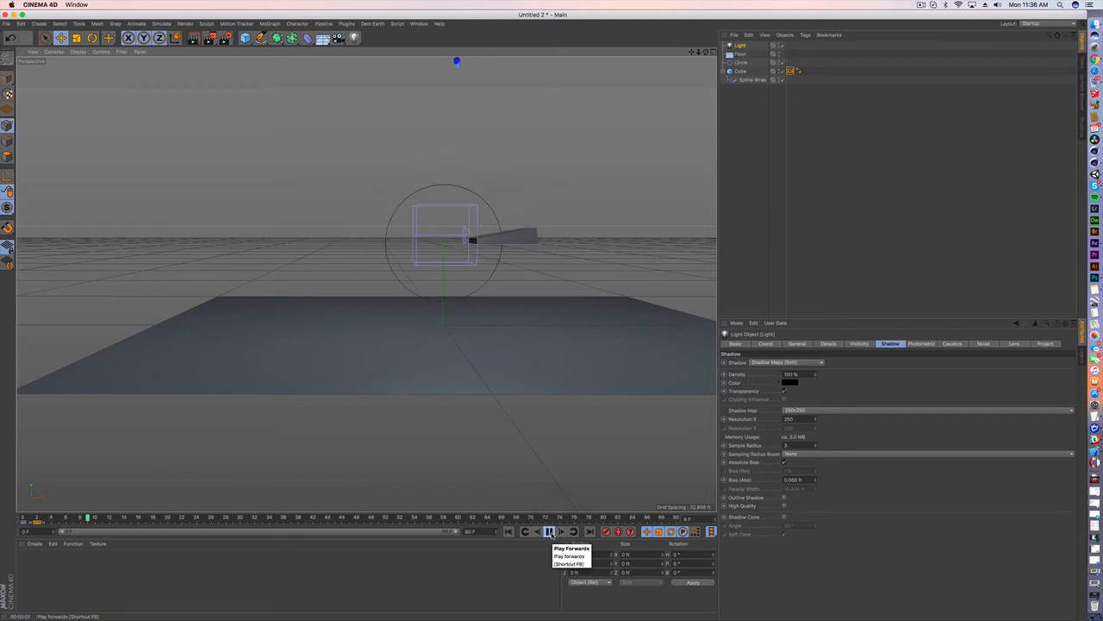
Step: Delete the Circle, maximize the Top view, and show the cube as an outline only
left_click(549, 531)
middle_click_drag(364, 284, 409, 334, "alt")
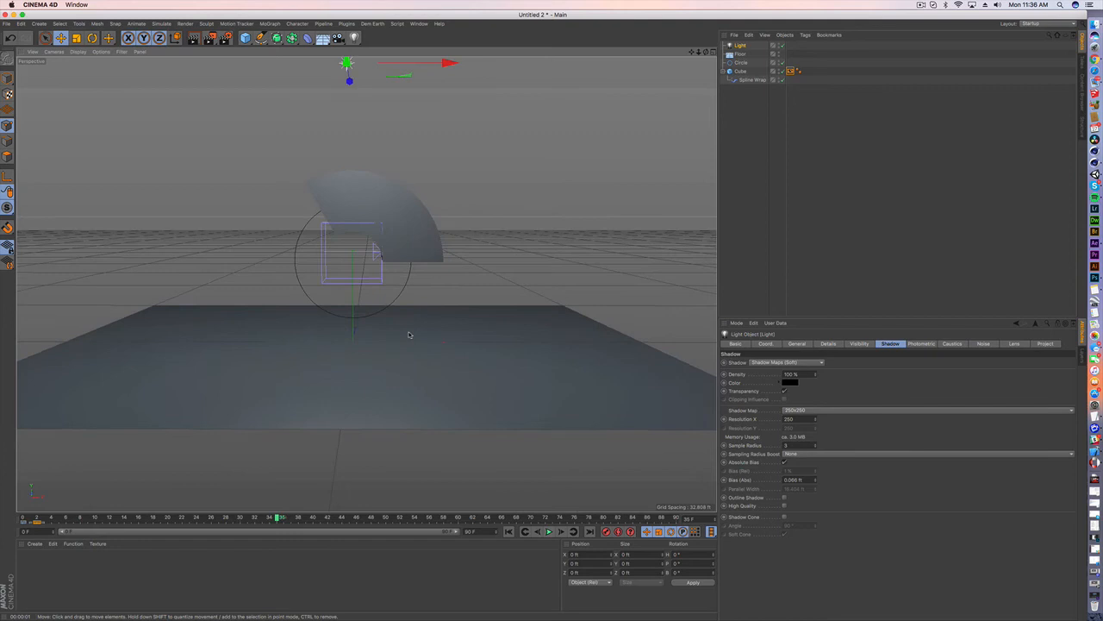
left_click(740, 62)
key("Delete")
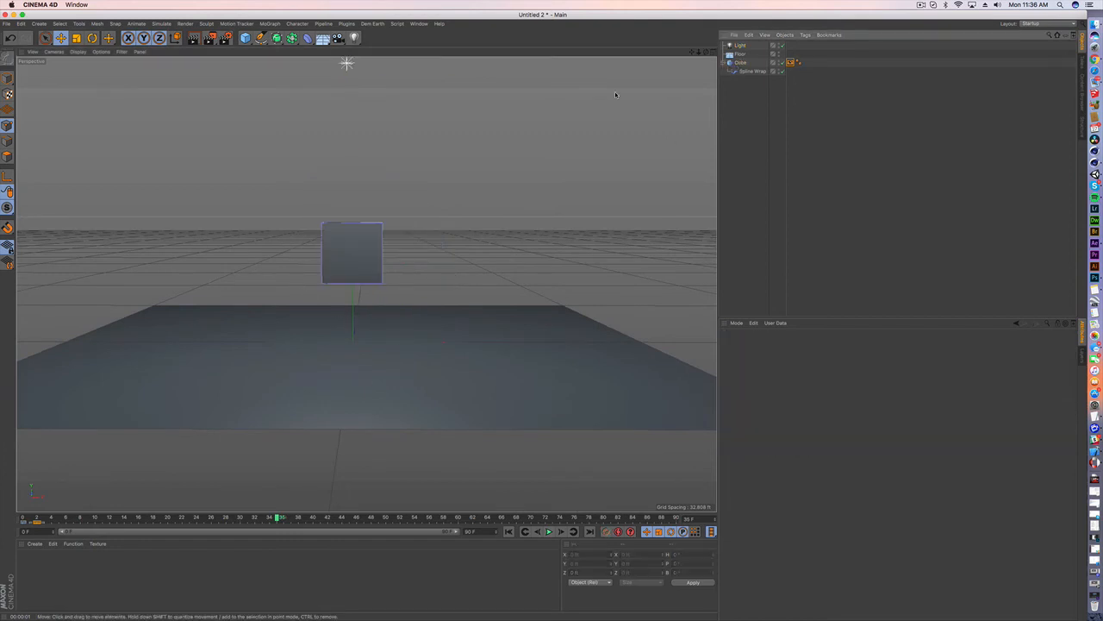
left_click(712, 52)
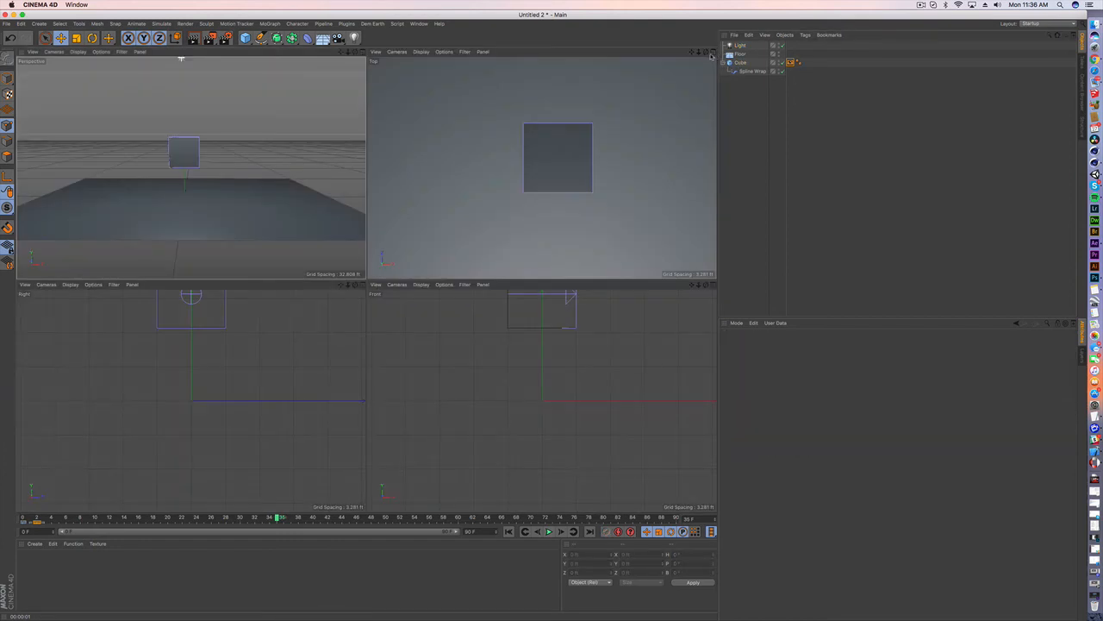
left_click(712, 53)
left_click(779, 62)
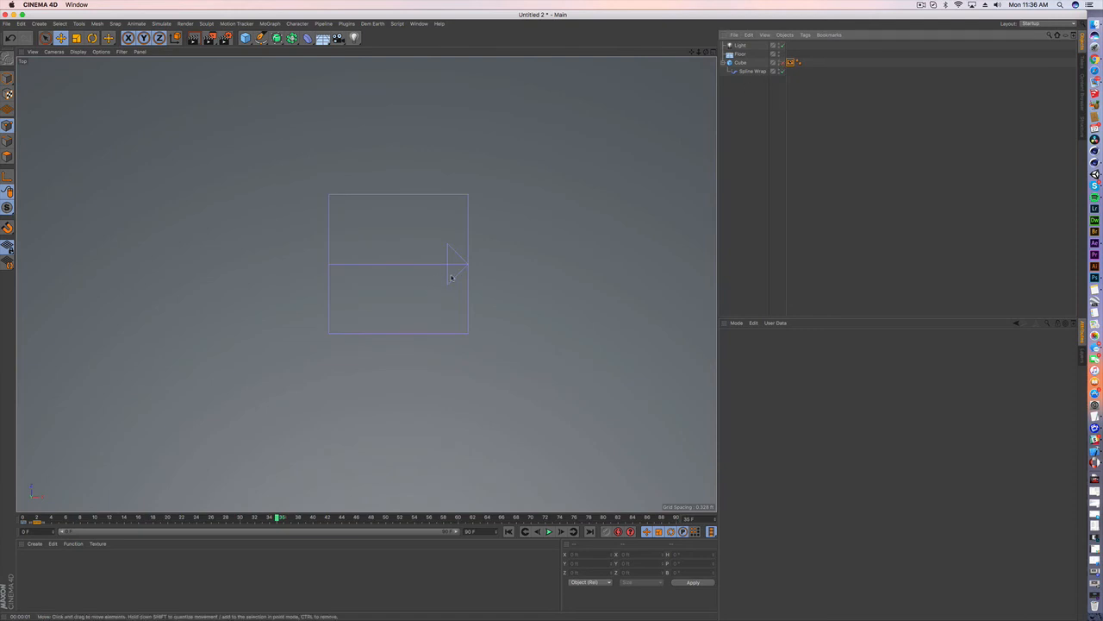
scroll(405, 269, "down", 3)
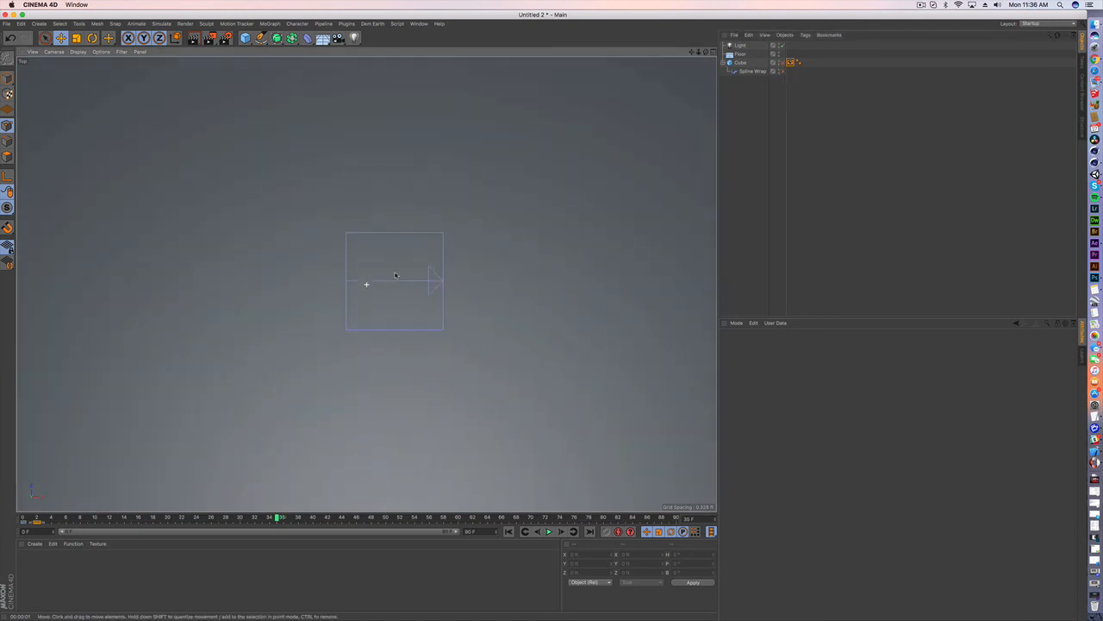
Step: Draw a zigzag spline point by point with the Pen tool across the floor
left_click(261, 38)
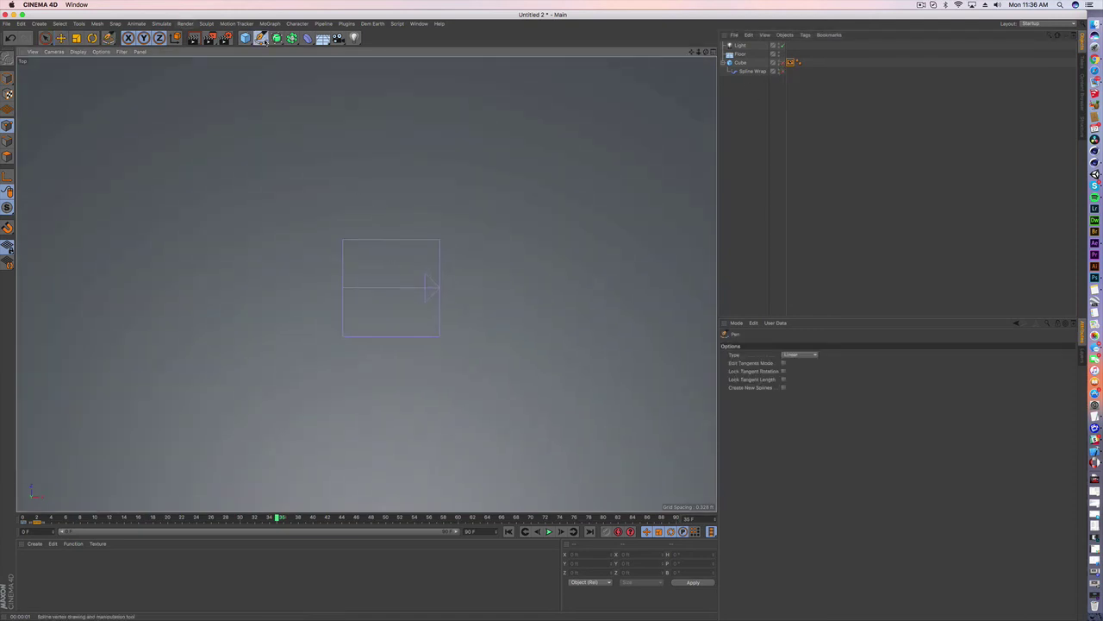
left_click(100, 226)
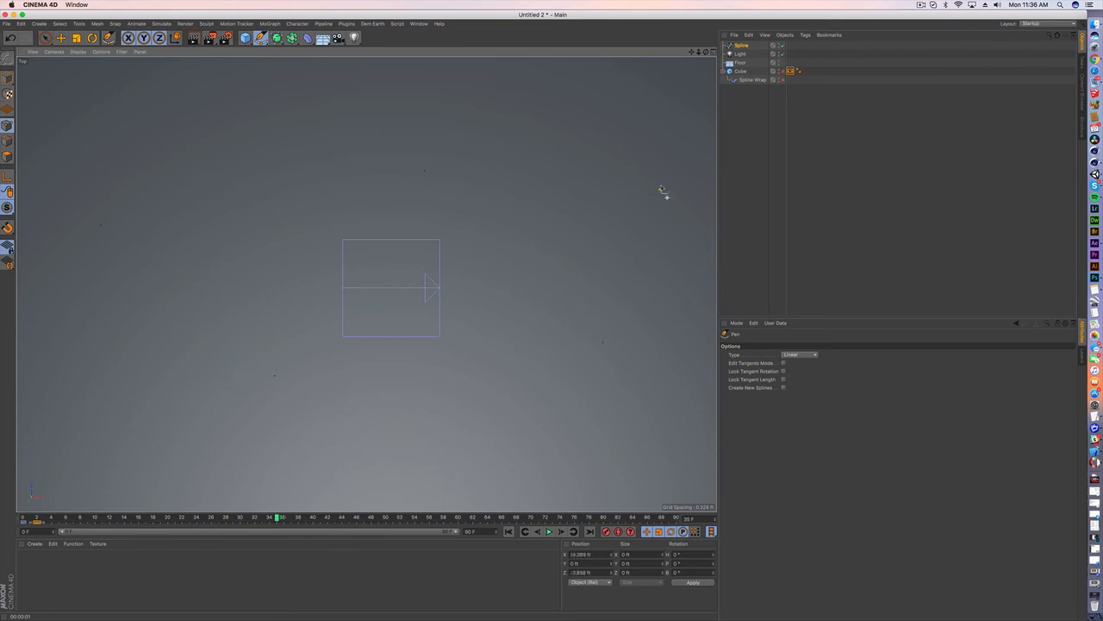
left_click(713, 53)
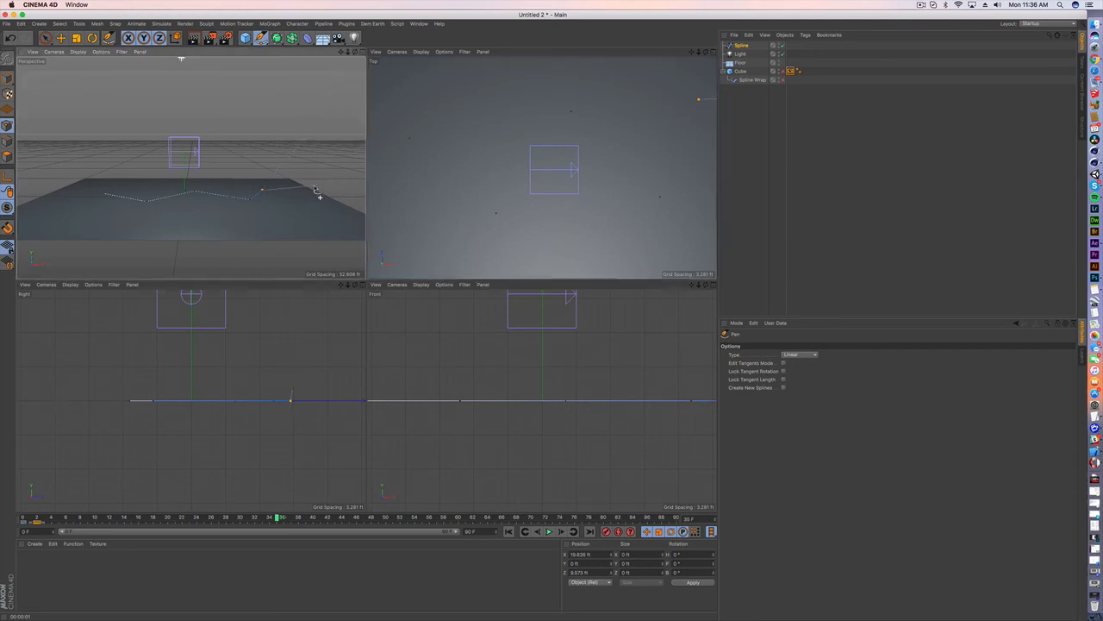
Step: Lift the zigzag spline, rotate it upright through the cube, and show the cube solid again
left_click(361, 52)
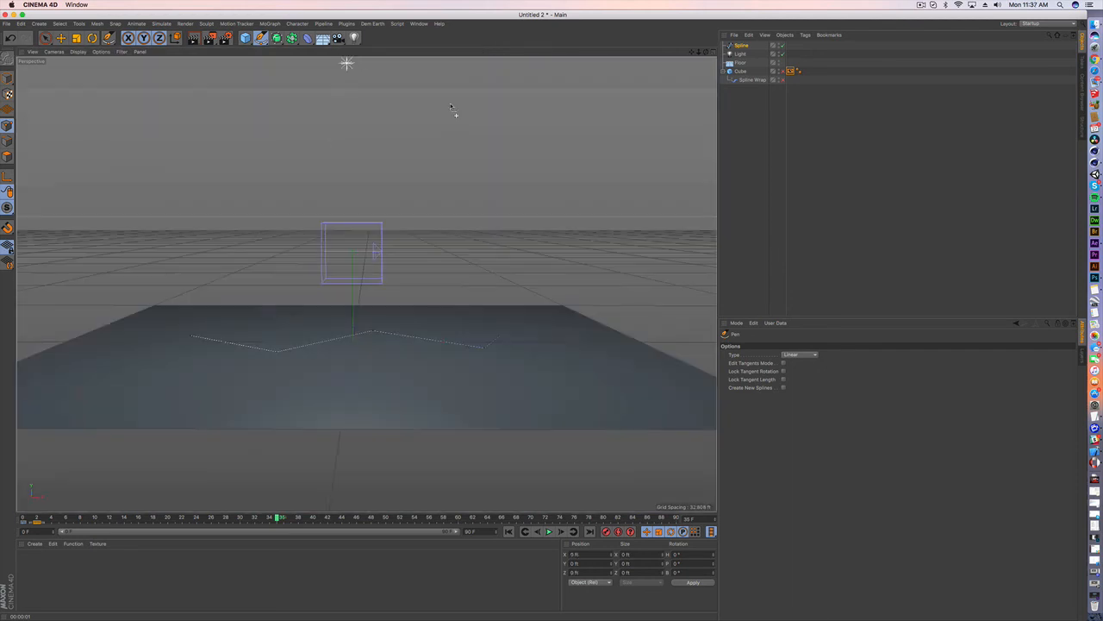
left_click(741, 45)
left_click(7, 125)
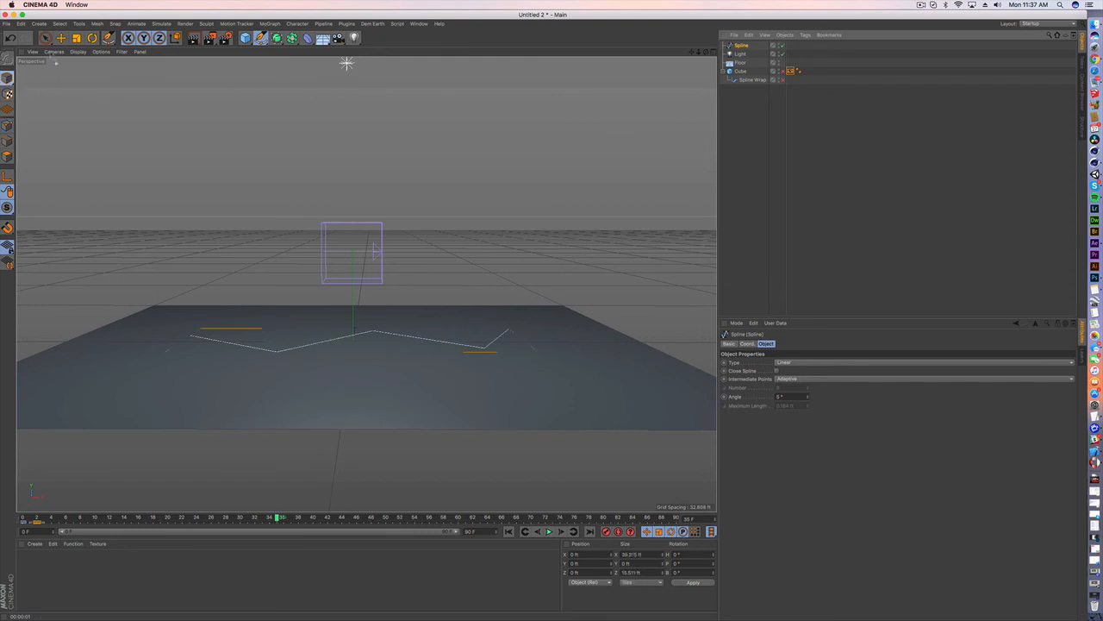
left_click(61, 38)
left_click_drag(362, 241, 366, 201)
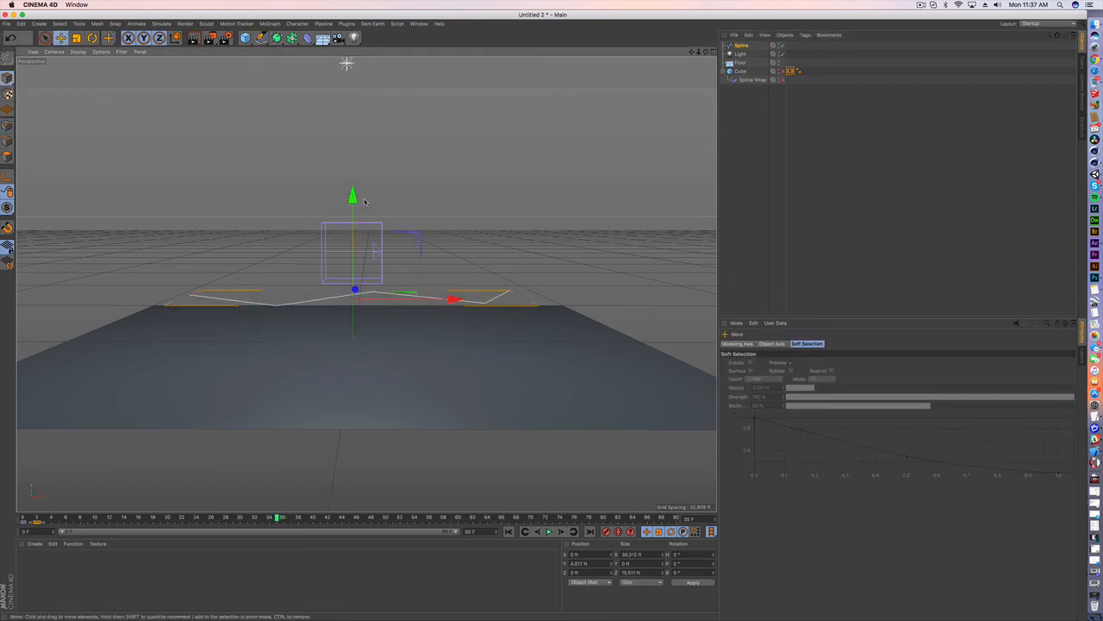
key("r")
left_click_drag(354, 302, 348, 353)
key("e")
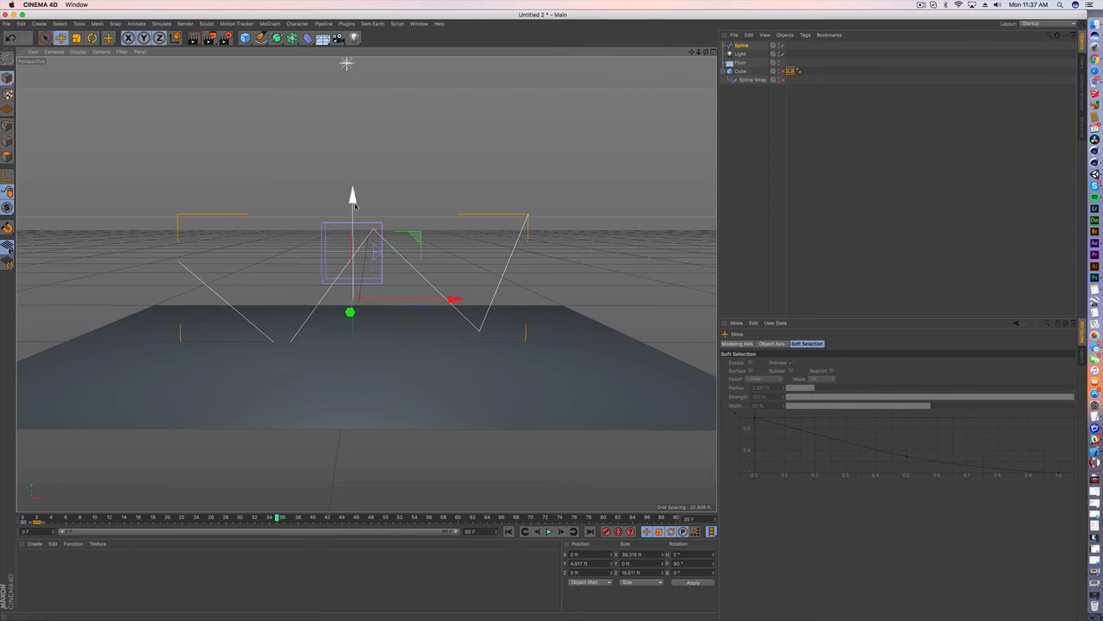
left_click_drag(353, 250, 352, 211)
left_click(782, 74)
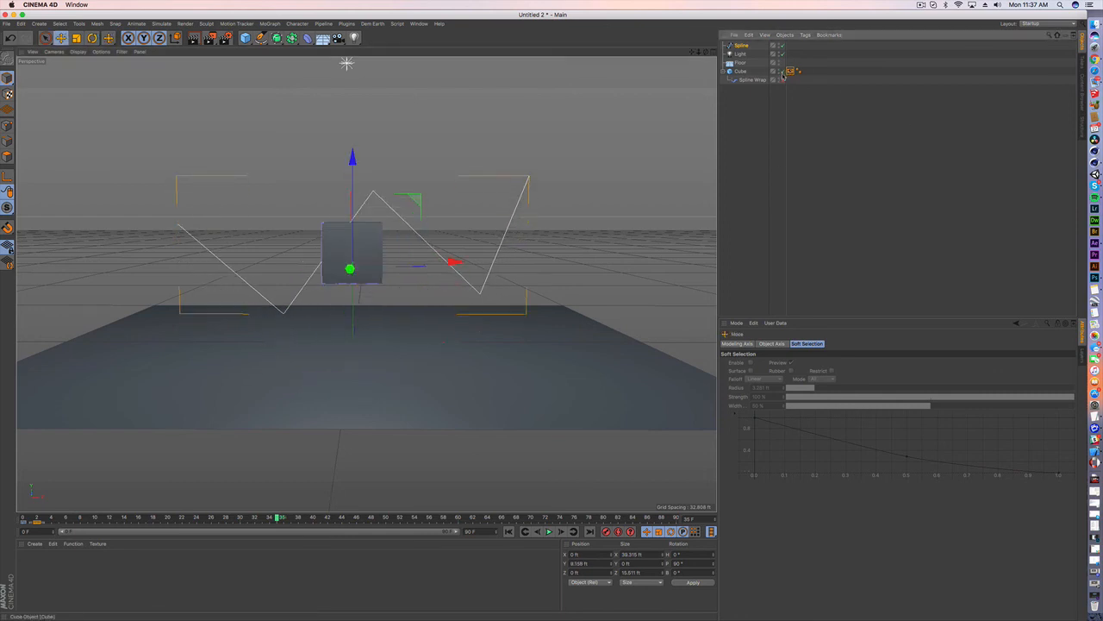
Step: Link the zigzag Spline to the Spline Wrap and play the animation to check the bend
left_click(751, 80)
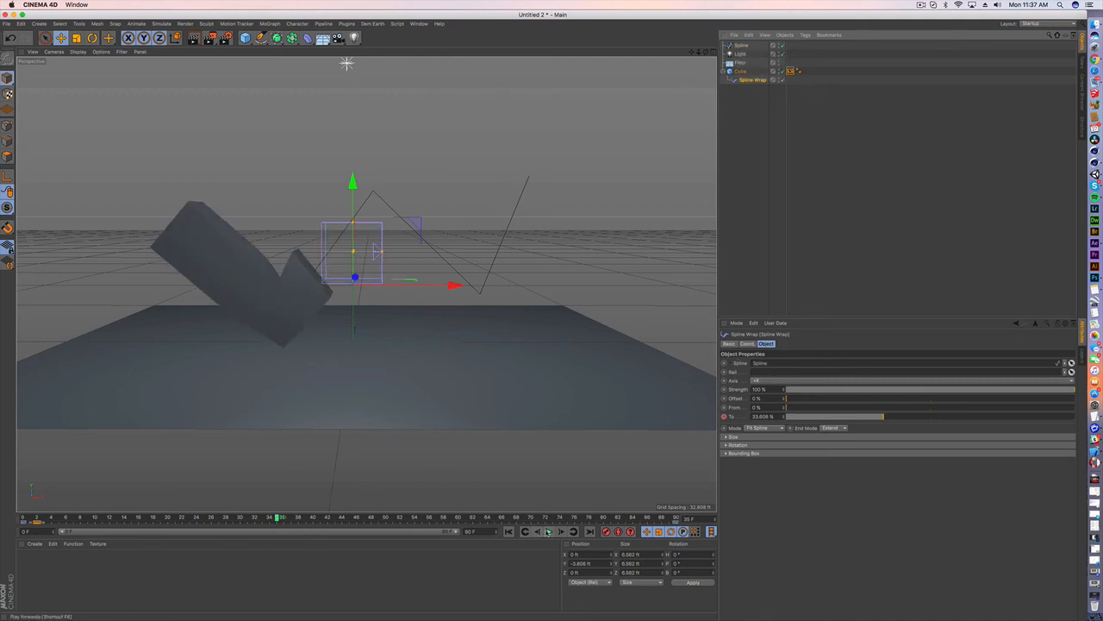
left_click(549, 532)
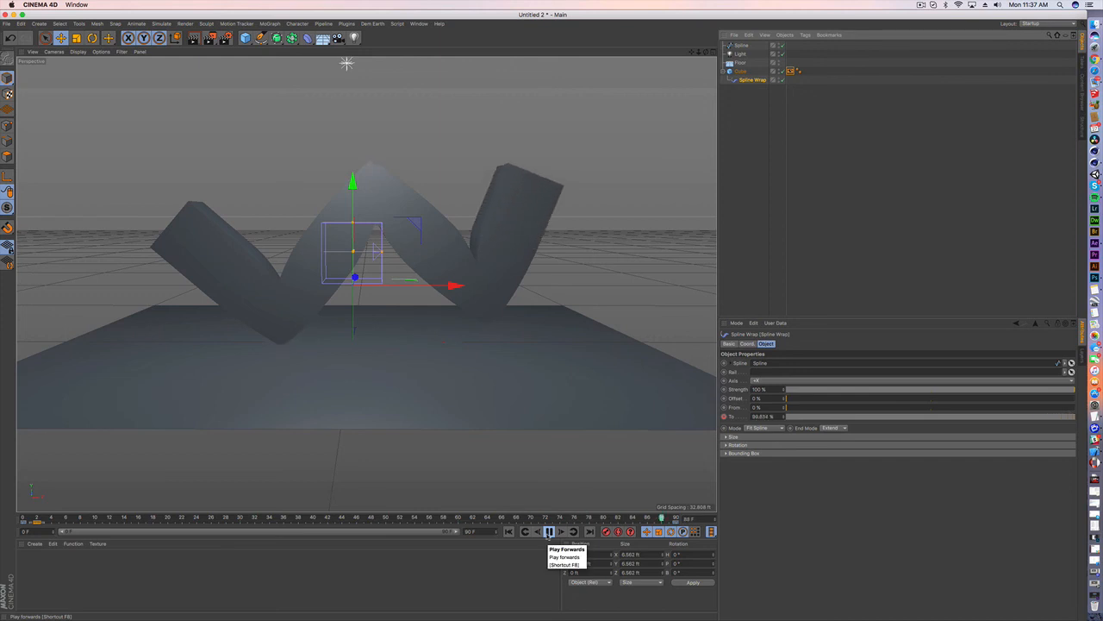